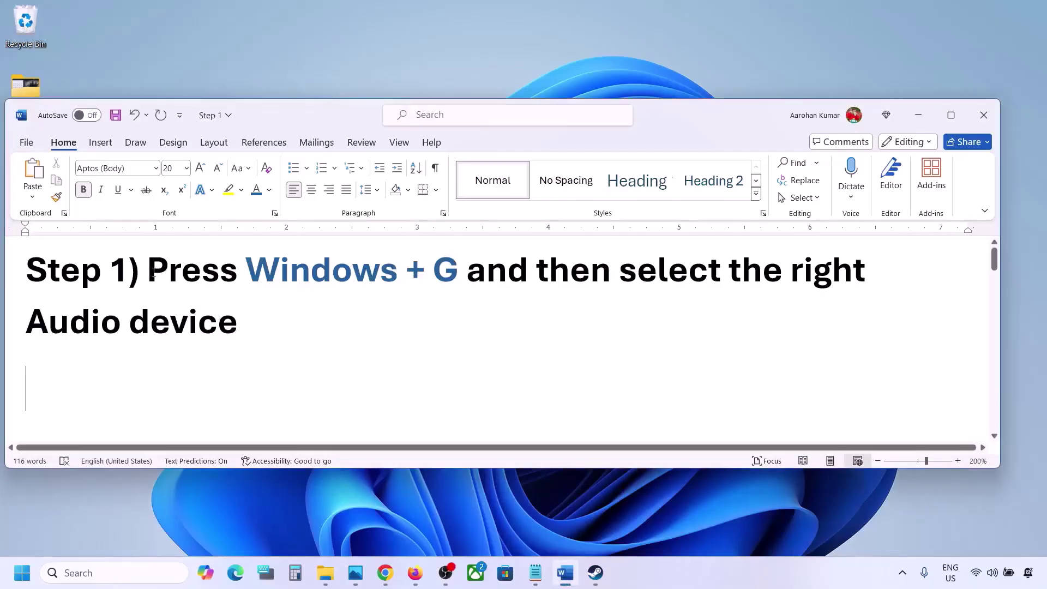
Step: Highlight the Step 1 audio-device note in Word, then open Xbox Game Bar with Windows+G
drag(148, 271, 243, 315)
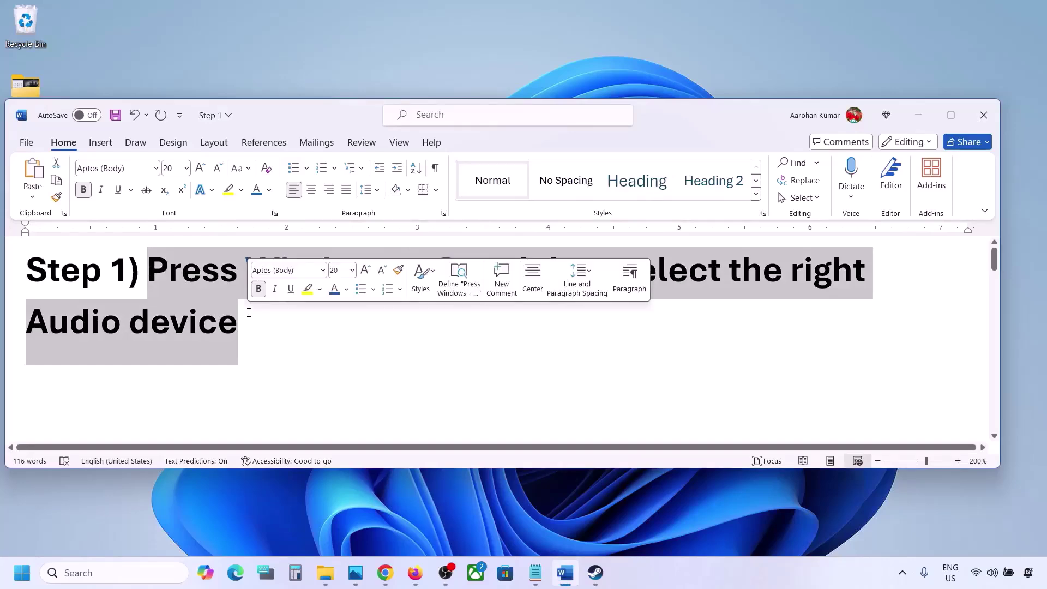
click(296, 337)
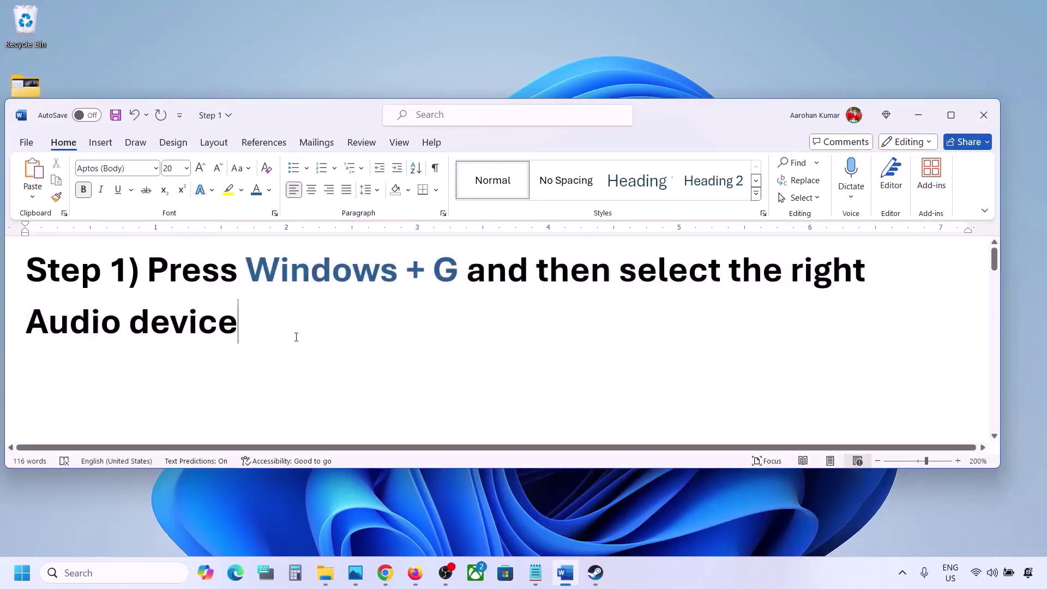
key(super+g)
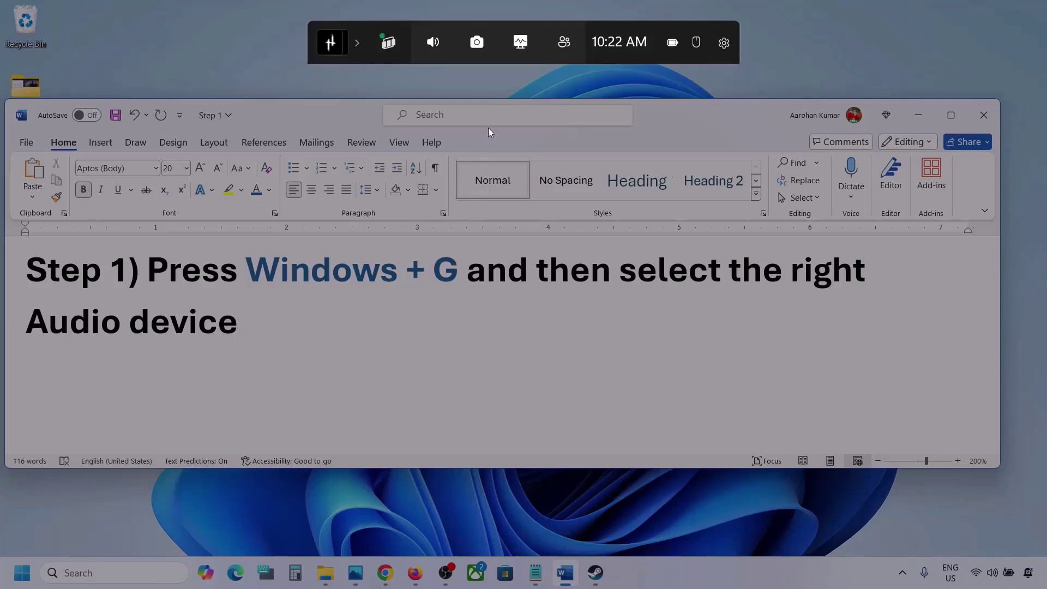
Step: Set Speakers (Realtek(R) Audio) as the Windows default output in the Audio widget
click(433, 43)
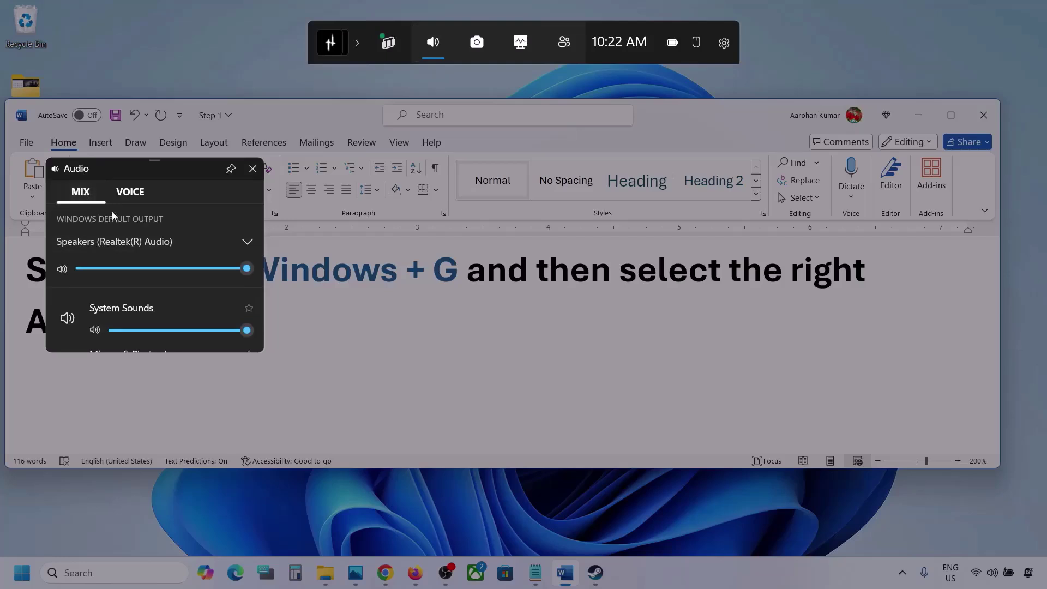
click(249, 243)
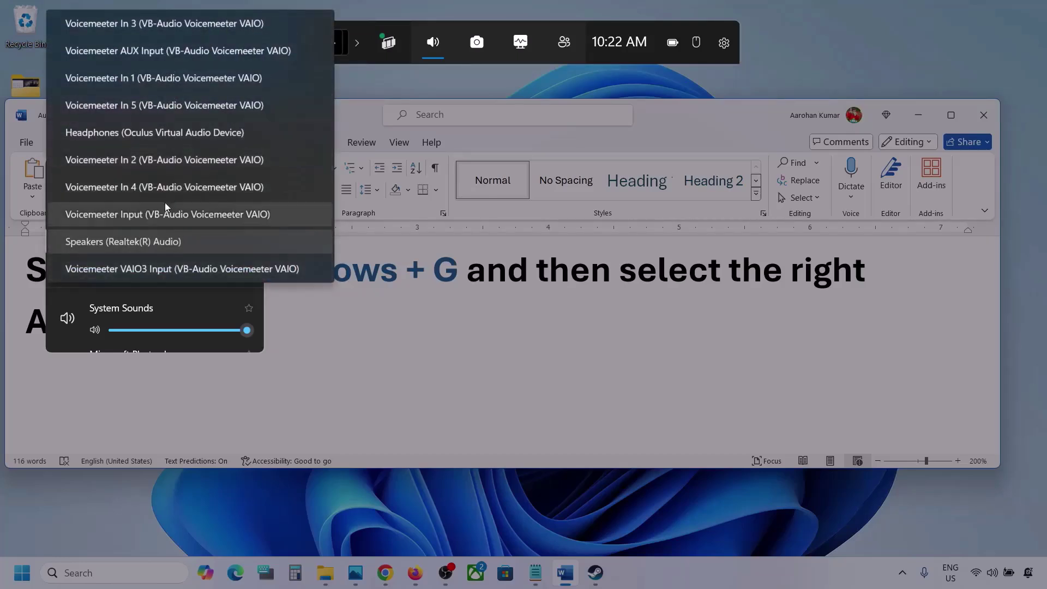
click(163, 244)
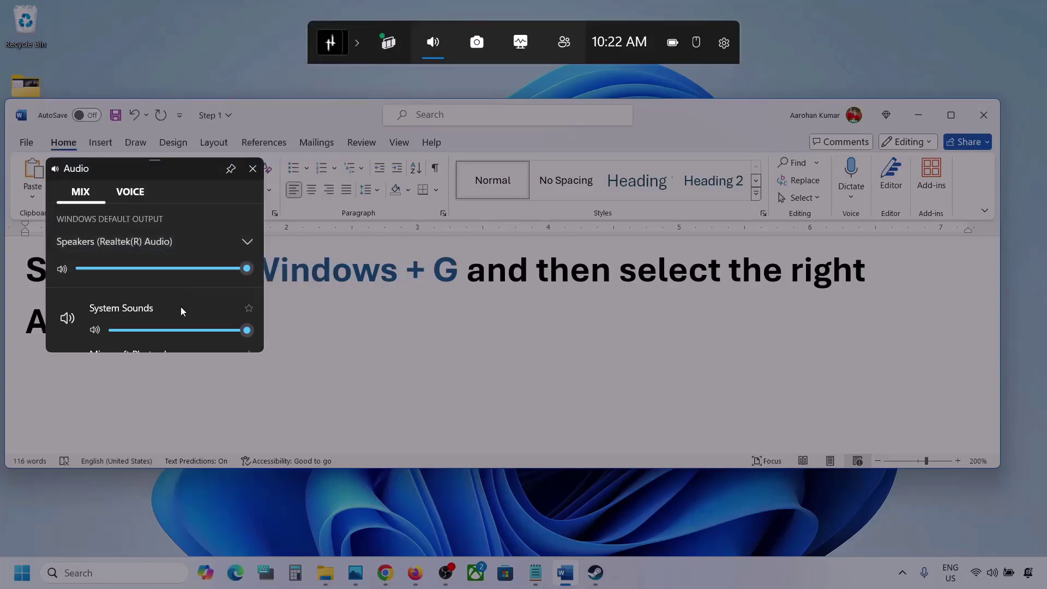
Step: Enlarge the audio panel and confirm every app volume, including Photos, is at 100
scroll(181, 306, down, 1)
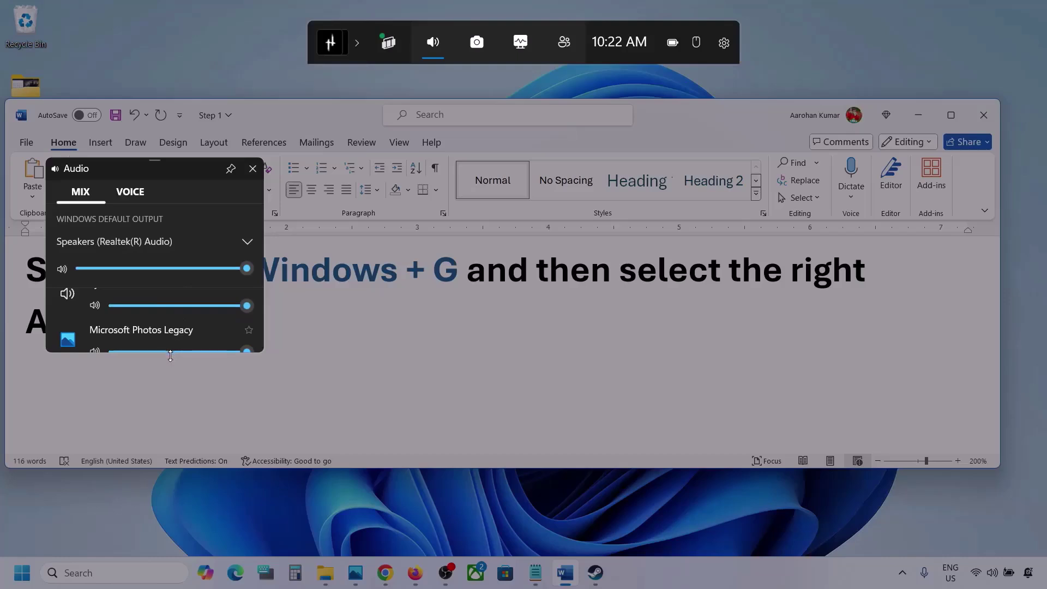
drag(170, 355, 175, 482)
scroll(158, 377, up, 1)
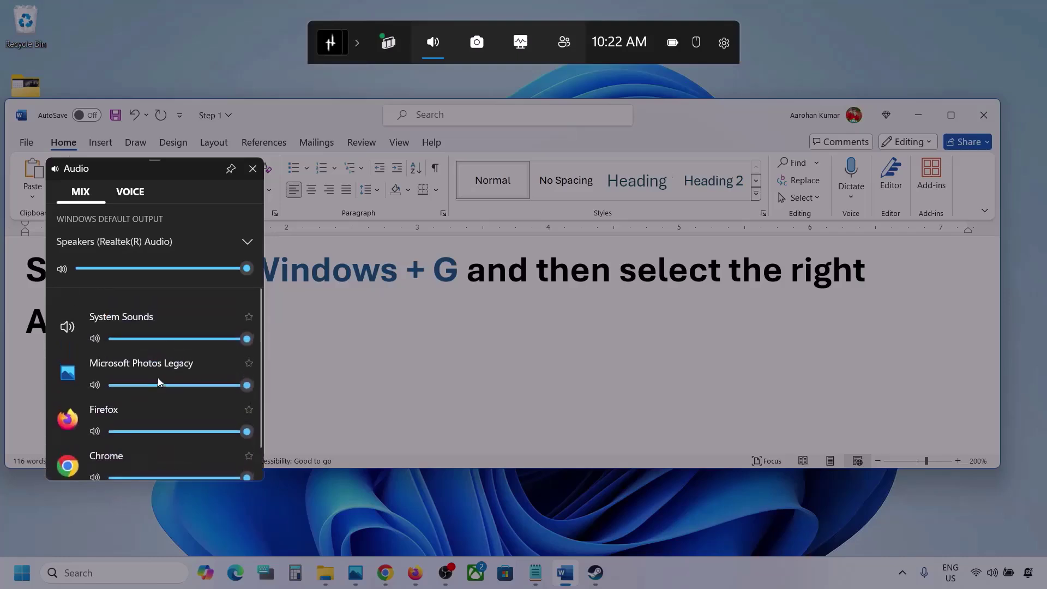
scroll(158, 377, down, 2)
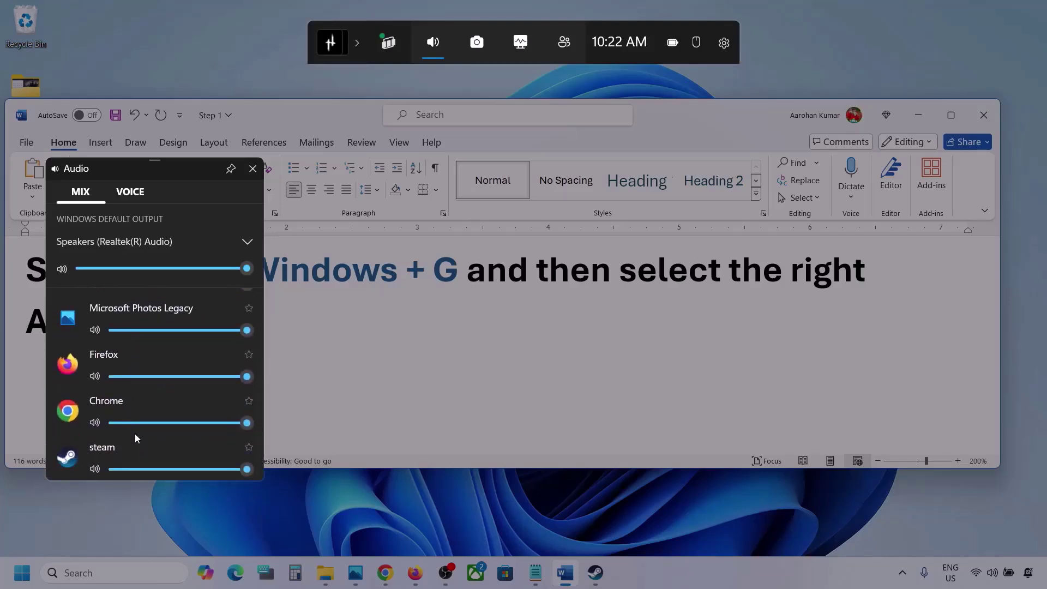
scroll(131, 404, up, 2)
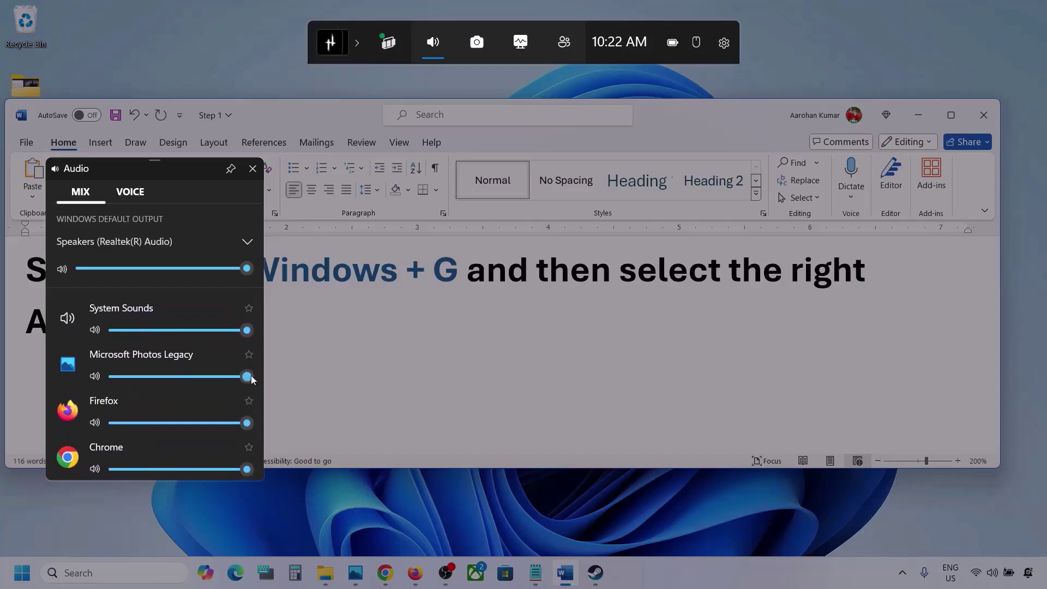
mouse_move(247, 376)
mouse_down()
mouse_move(164, 380)
mouse_move(261, 379)
mouse_up()
scroll(193, 394, down, 2)
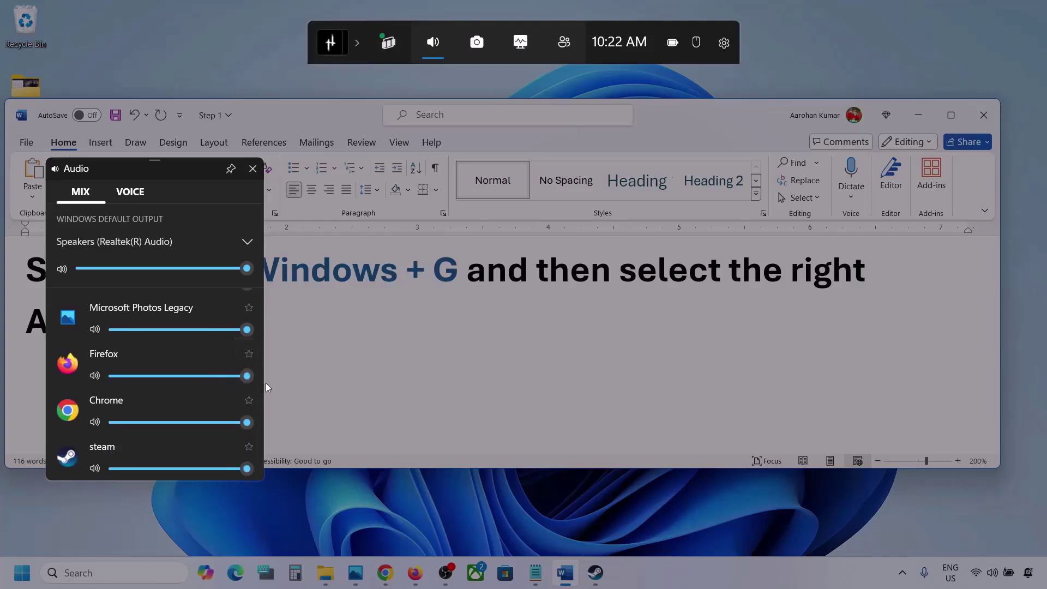
scroll(135, 428, up, 2)
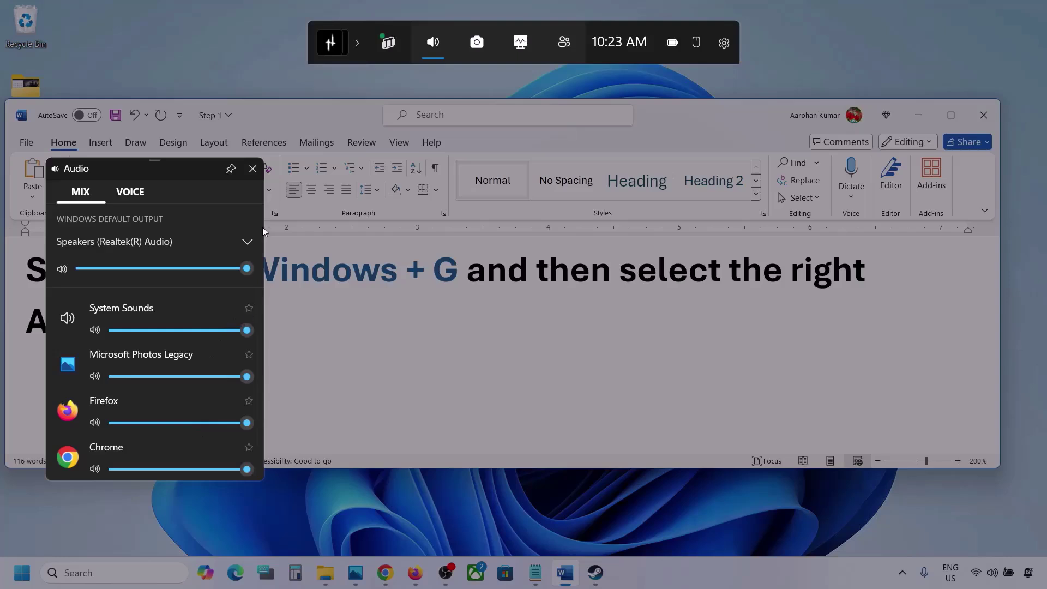
Step: Keep Microphone Array as the default input in the Voice settings
click(129, 192)
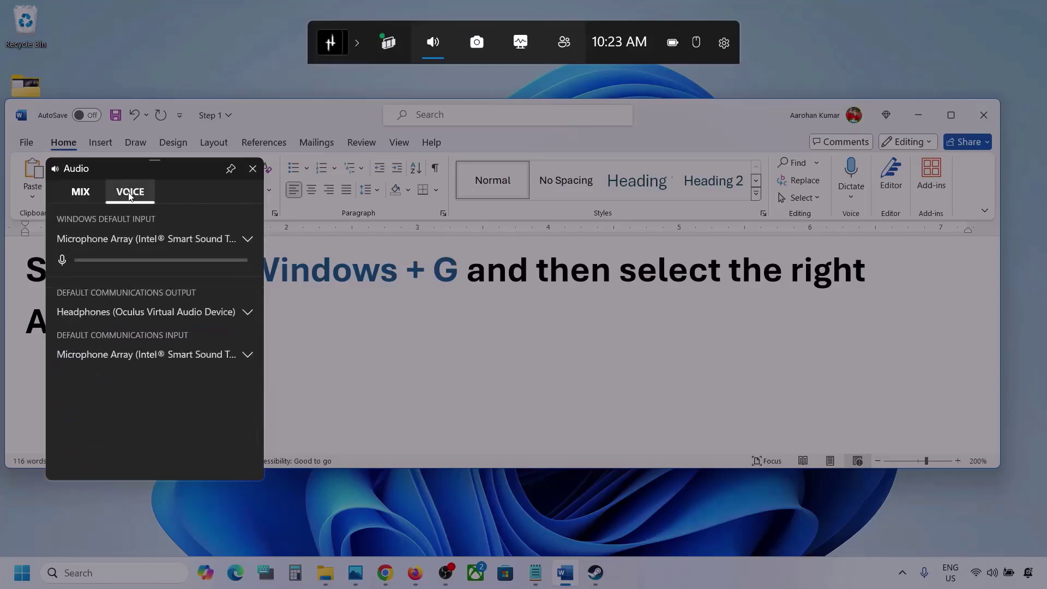
click(250, 239)
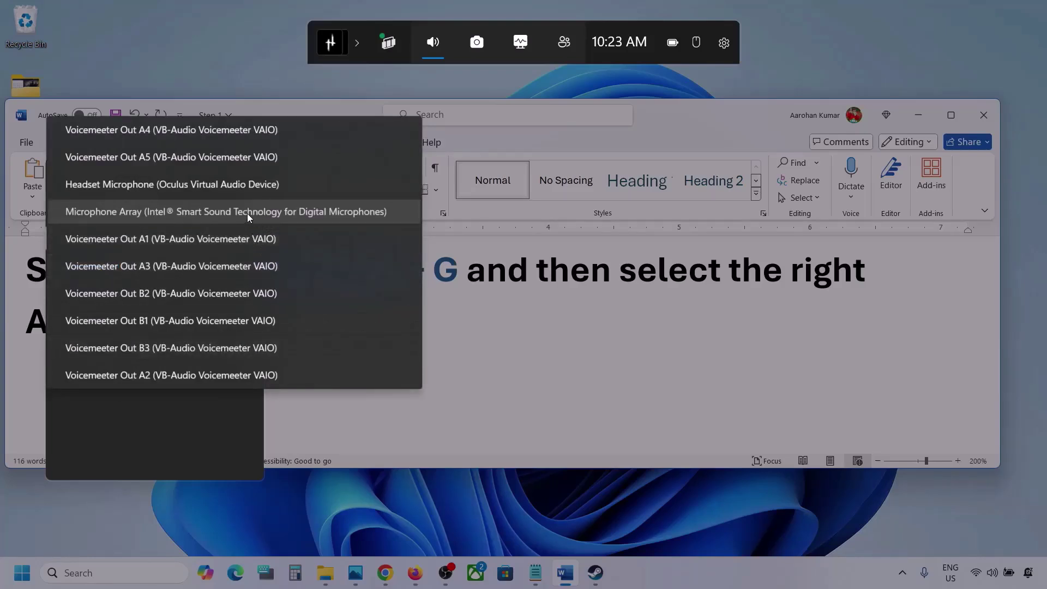
click(247, 214)
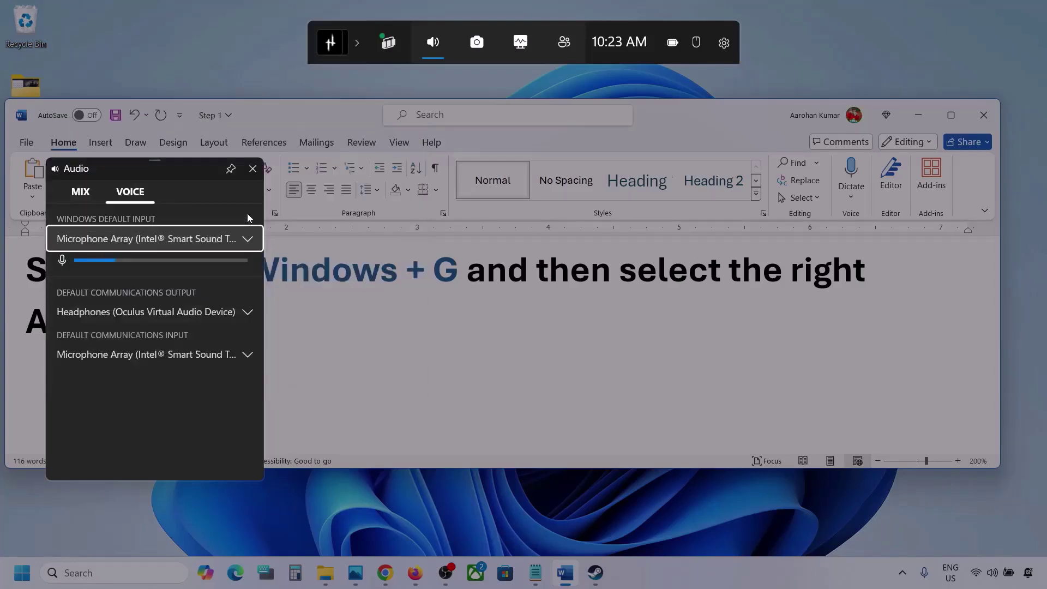
Step: Make Speakers (Realtek(R) Audio) the communications output and Microphone Array the communications input
click(248, 313)
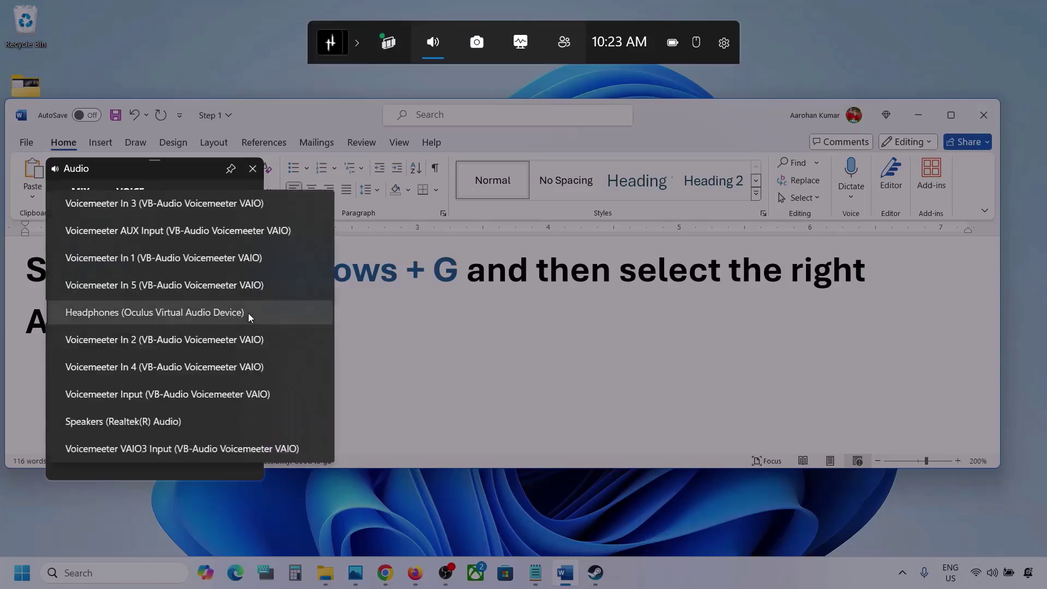
click(165, 421)
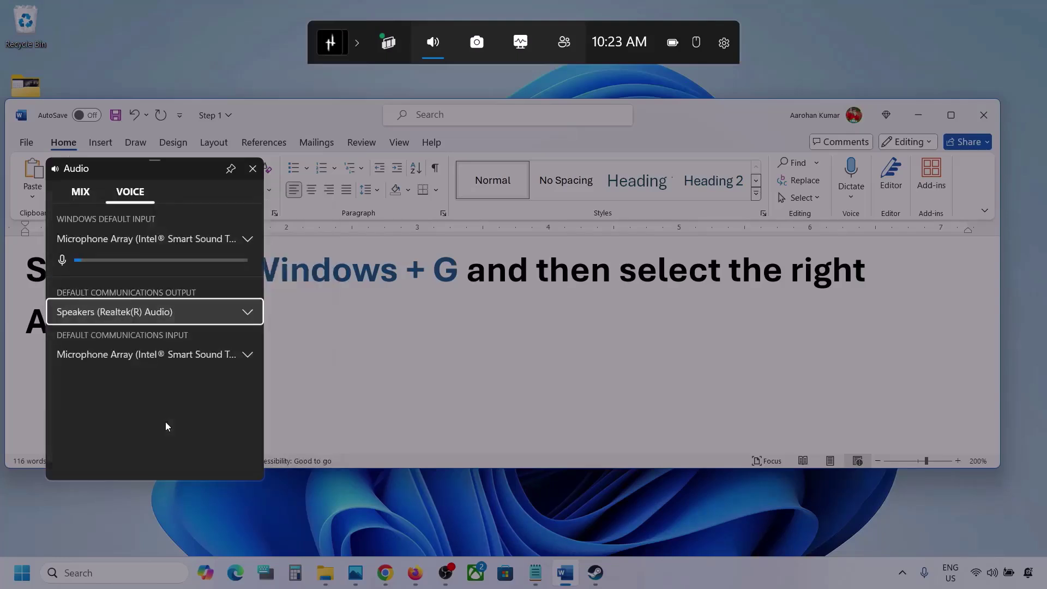
click(245, 355)
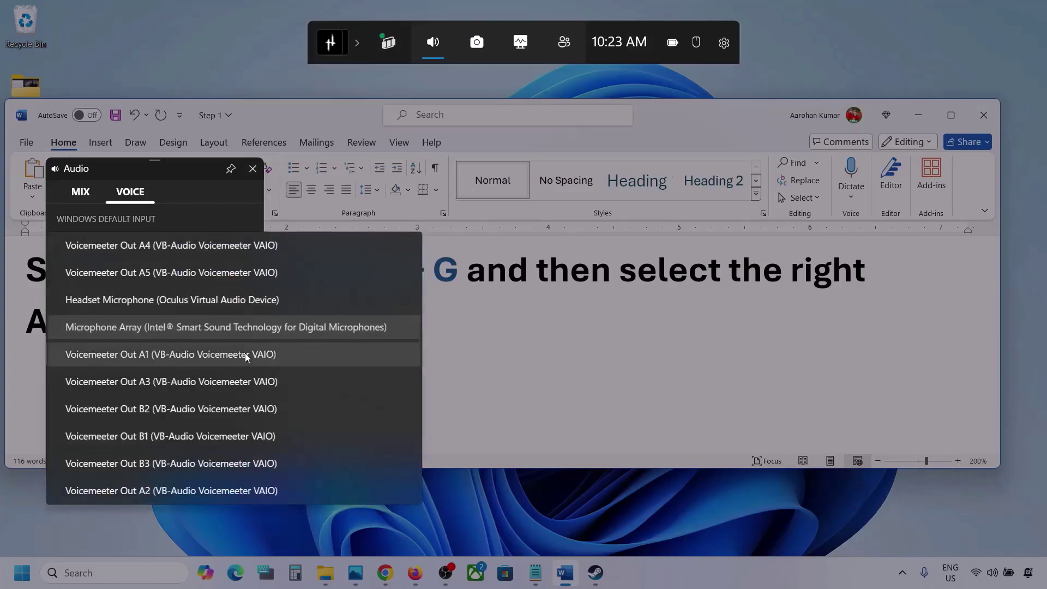
click(285, 327)
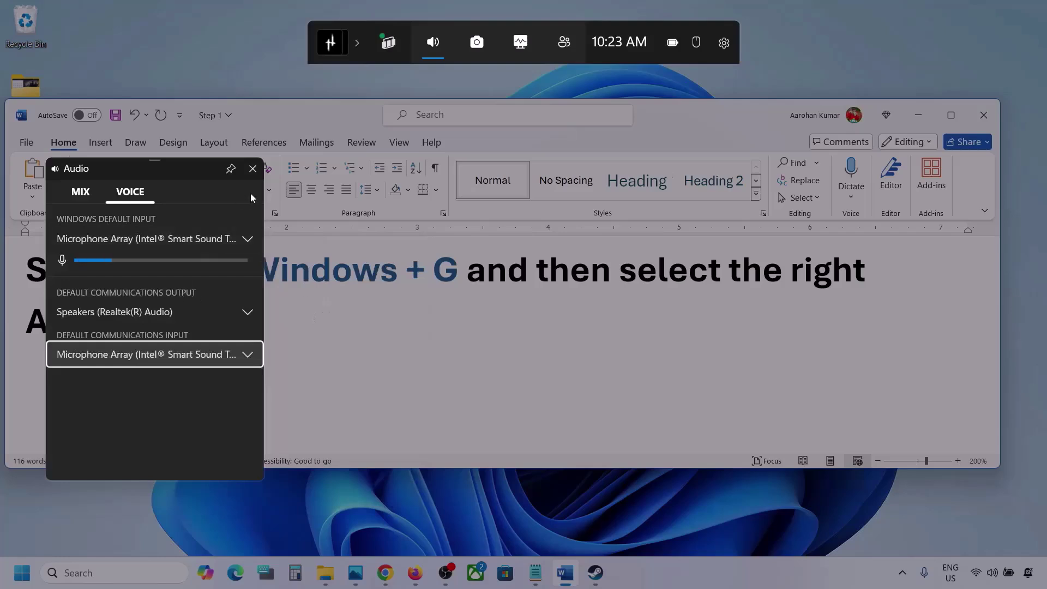
click(254, 170)
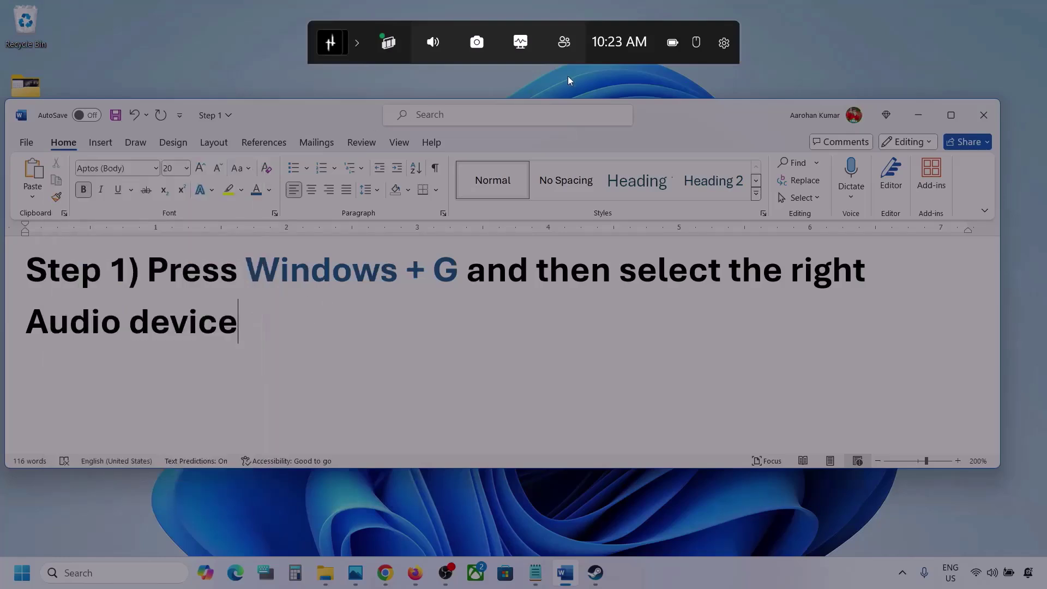
Step: Dismiss Game Bar, select the Step 2 phrase 'Make sure volume is not mute', and minimize Word
click(568, 77)
click(22, 573)
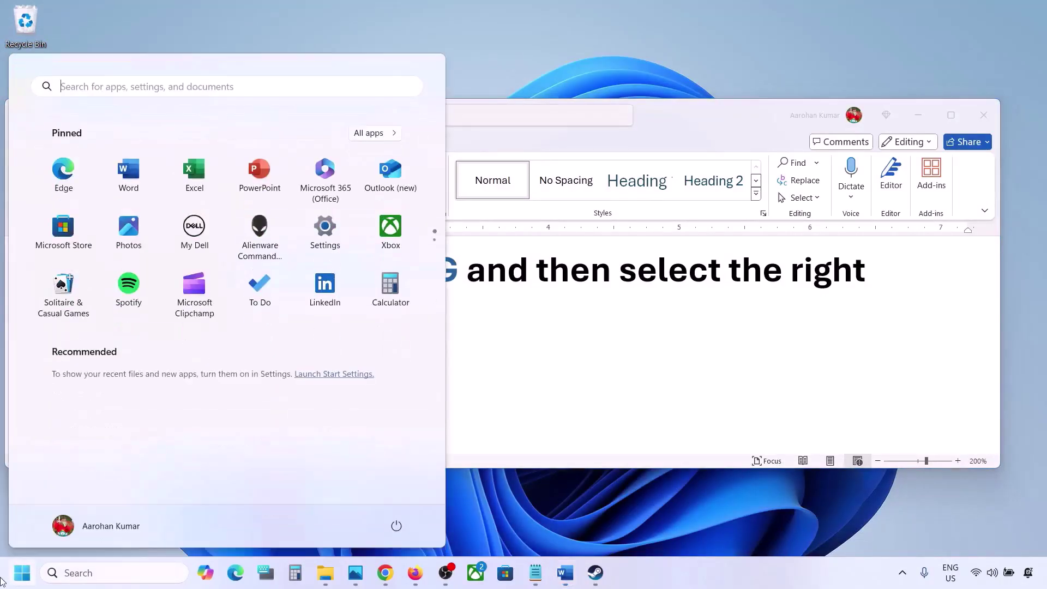
click(490, 428)
scroll(491, 424, down, 3)
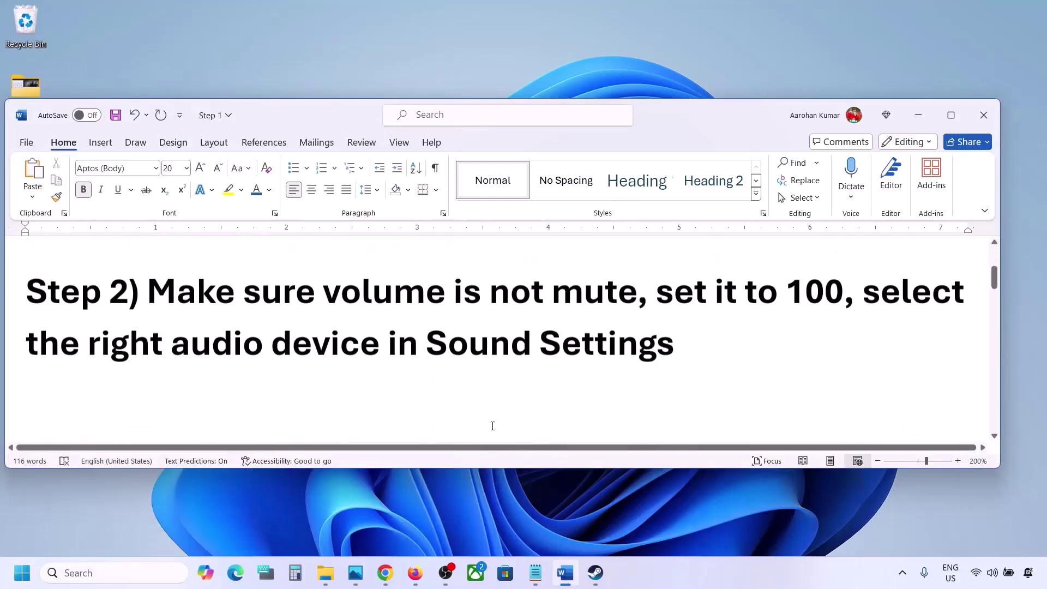
drag(221, 296, 636, 297)
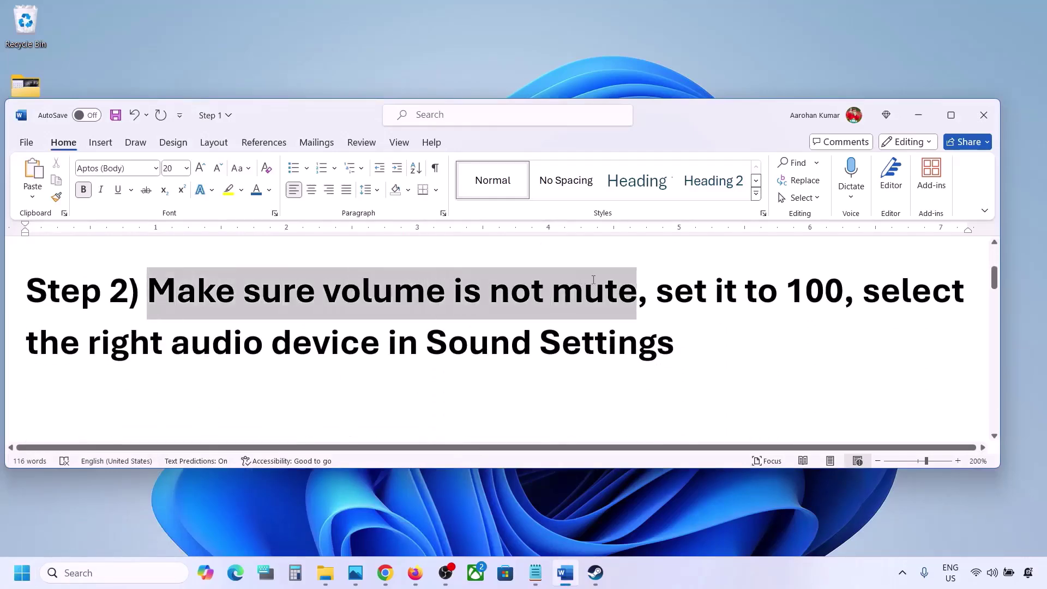
click(921, 116)
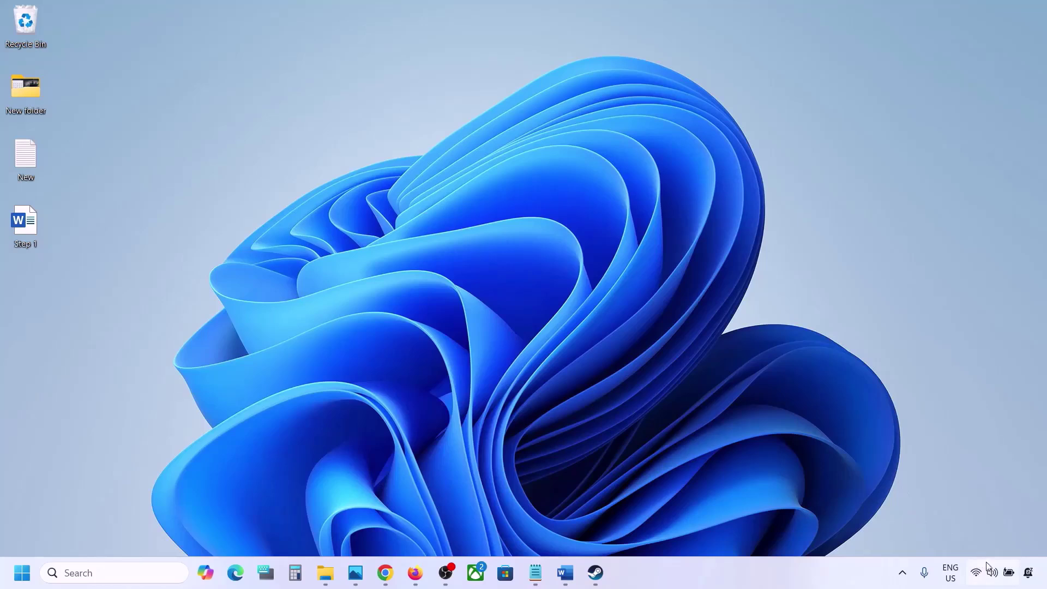
Step: Open the Volume mixer from the taskbar sound icon and review app volumes, adjusting Steam's slider
mouse_move(994, 577)
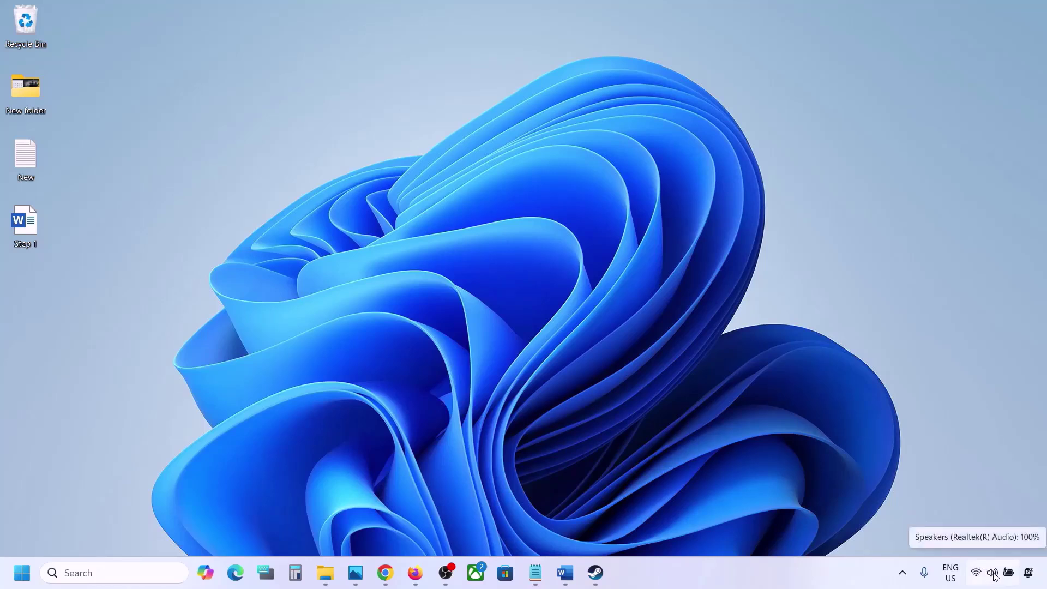
right_click(994, 578)
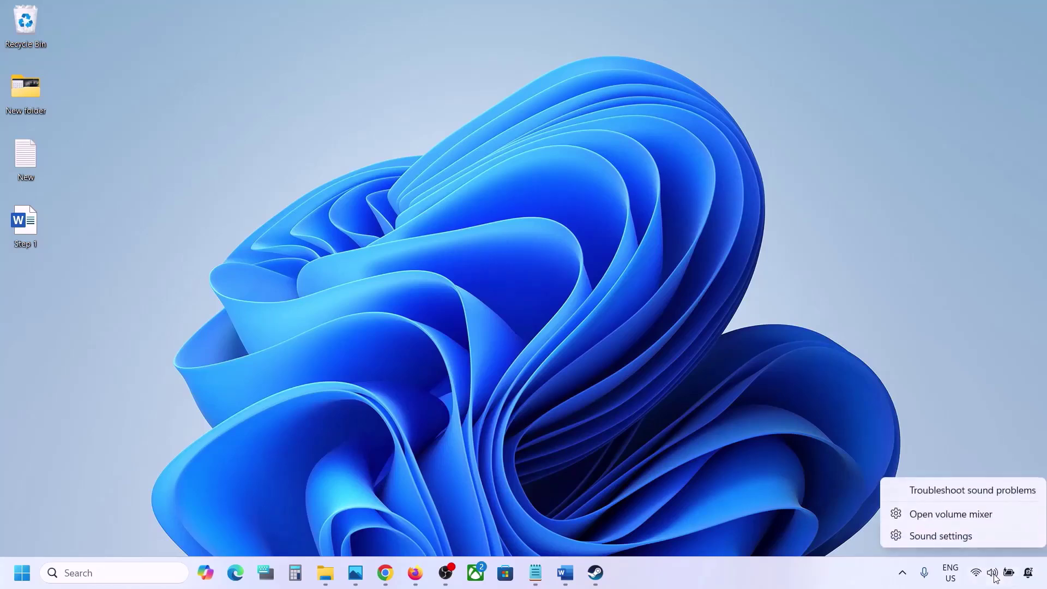
click(962, 520)
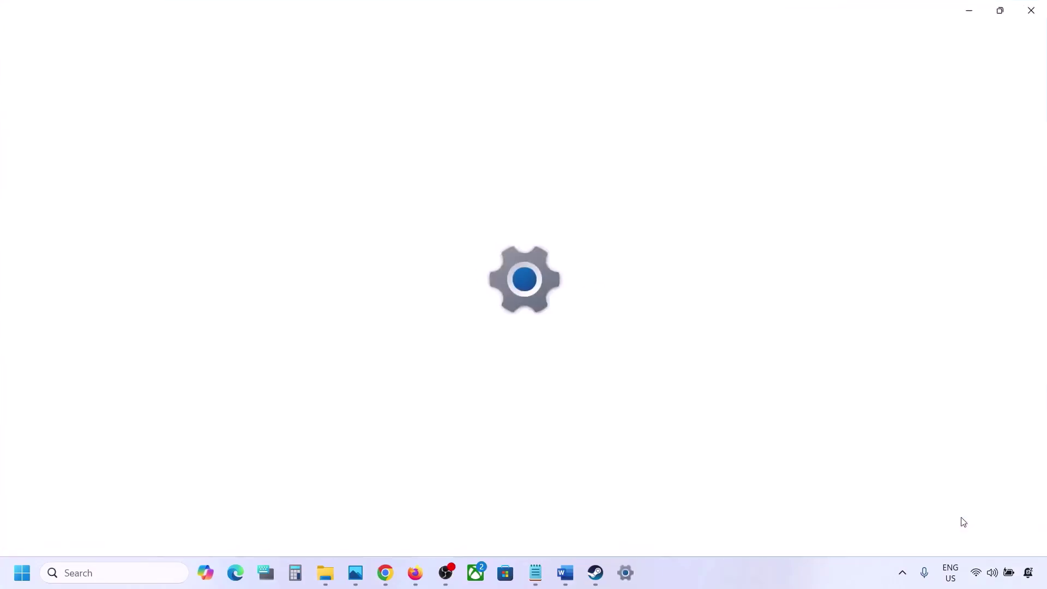
scroll(650, 388, down, 2)
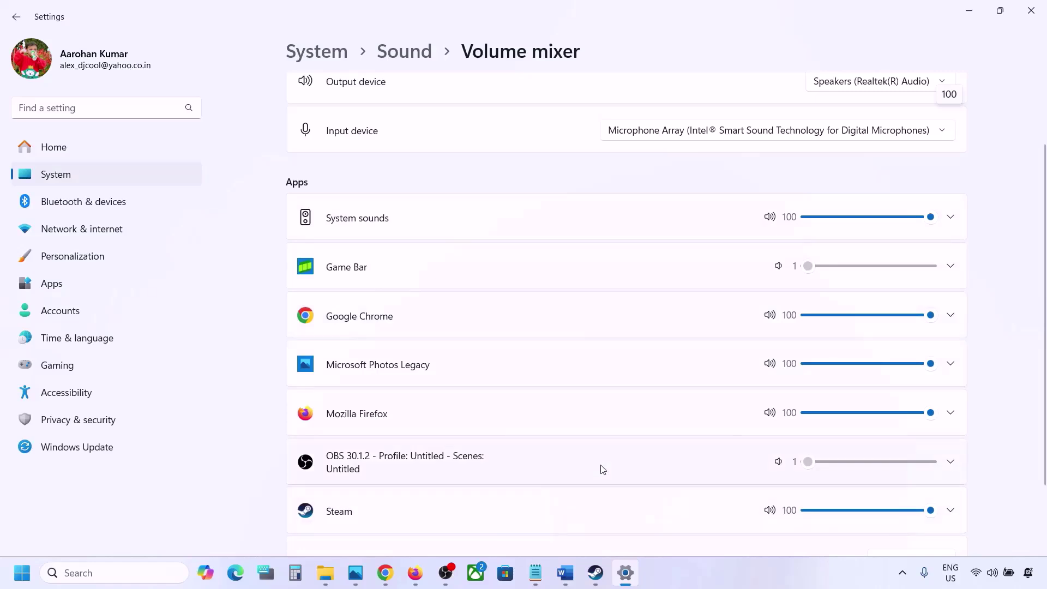
scroll(600, 467, down, 1)
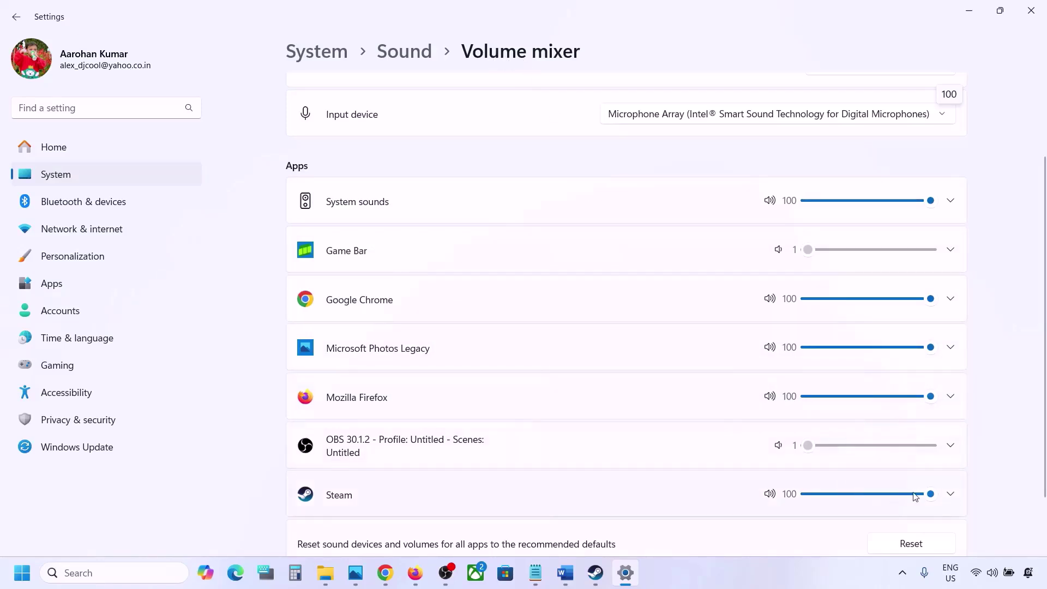
mouse_move(931, 494)
mouse_down()
mouse_move(810, 499)
mouse_move(943, 494)
mouse_up()
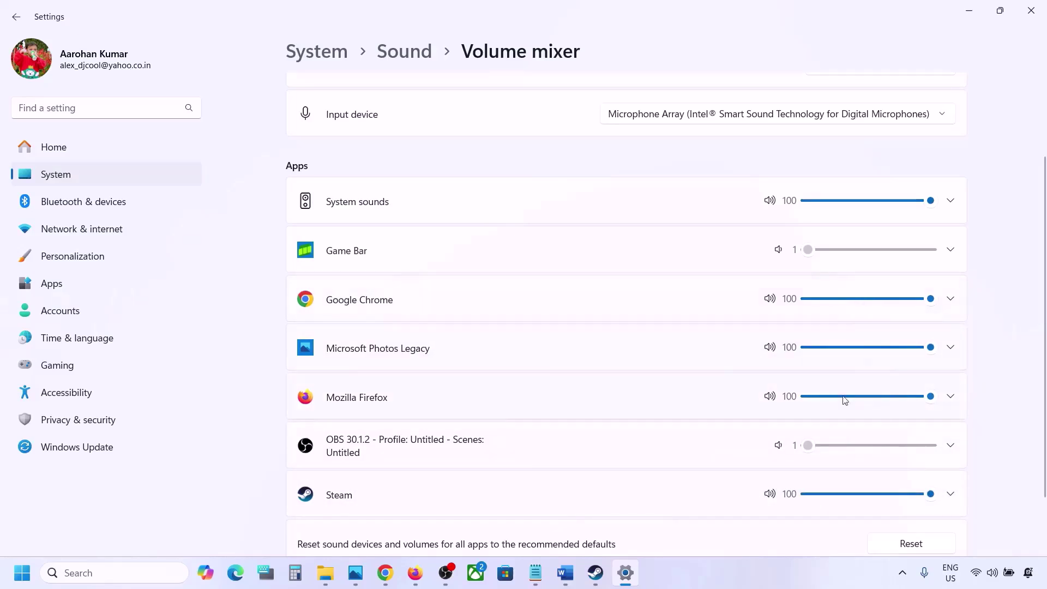
Step: Close Settings and highlight 'right audio device in Sound Settings' in the Word notes
click(1030, 10)
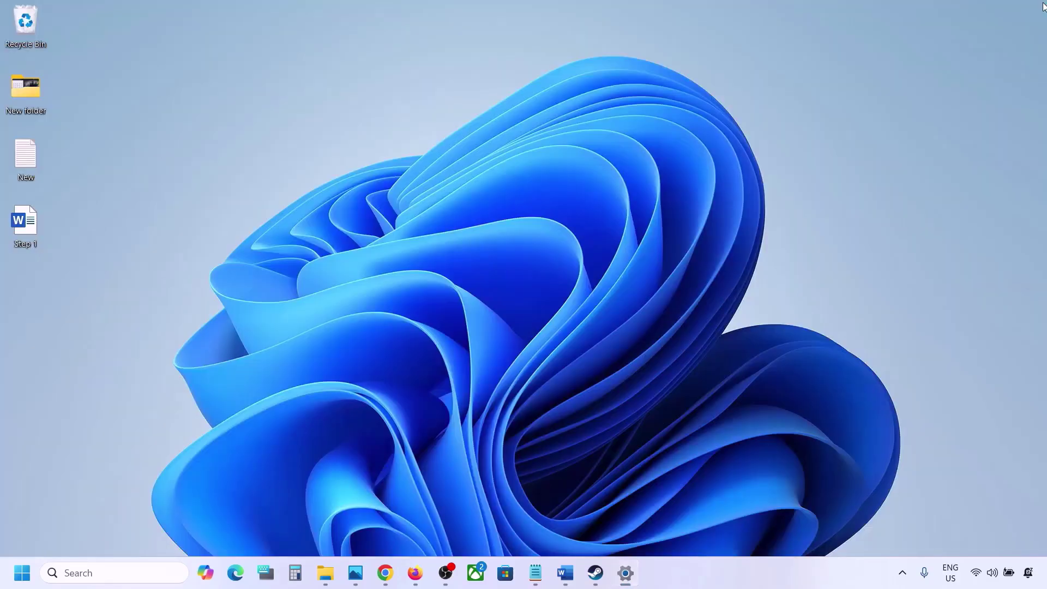
click(565, 573)
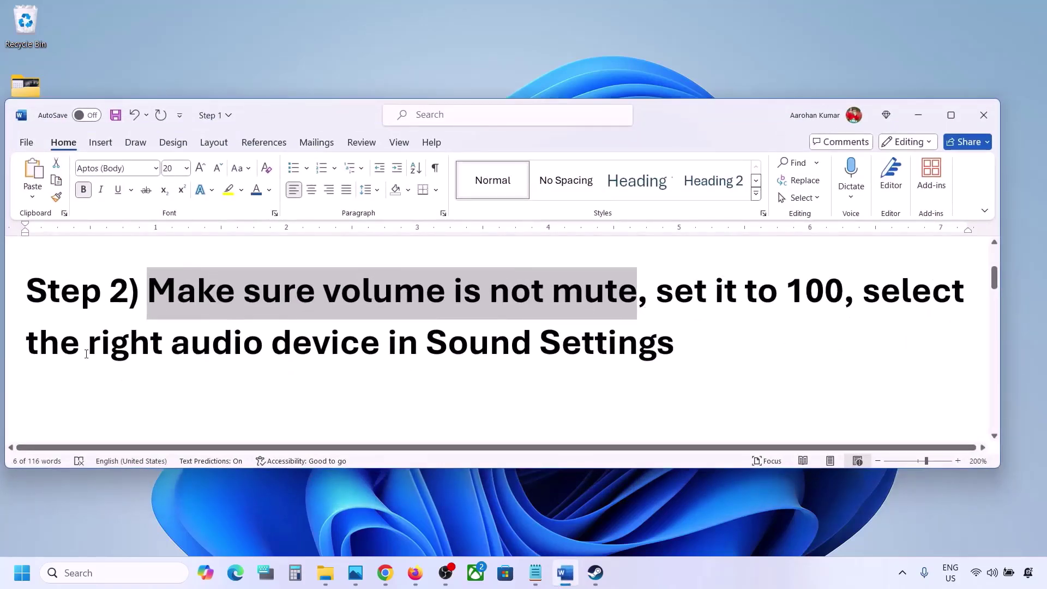
drag(86, 354, 674, 349)
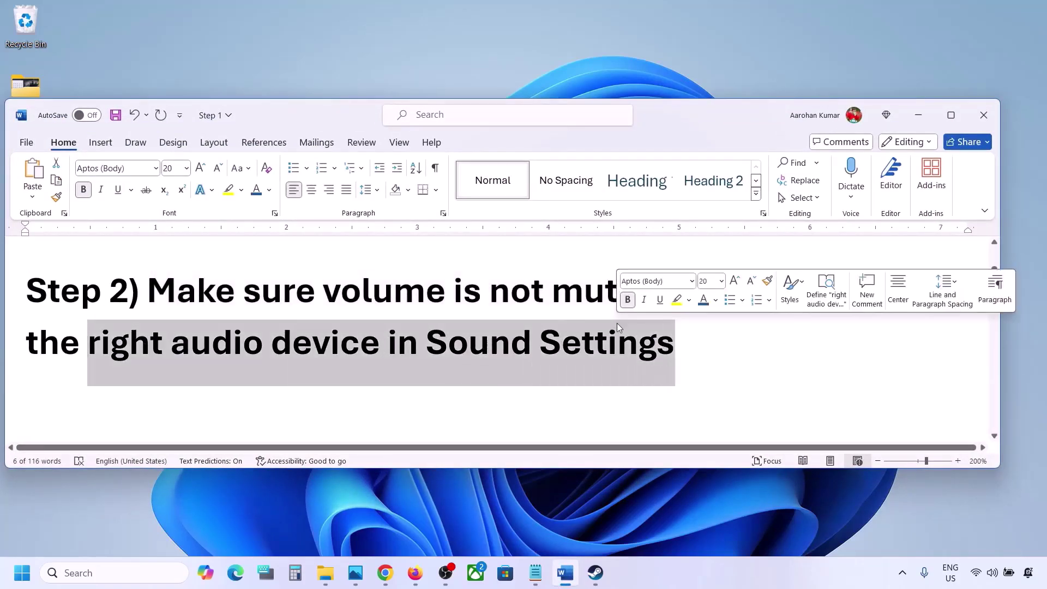
Step: Open Sound settings from the taskbar volume icon's menu
click(991, 576)
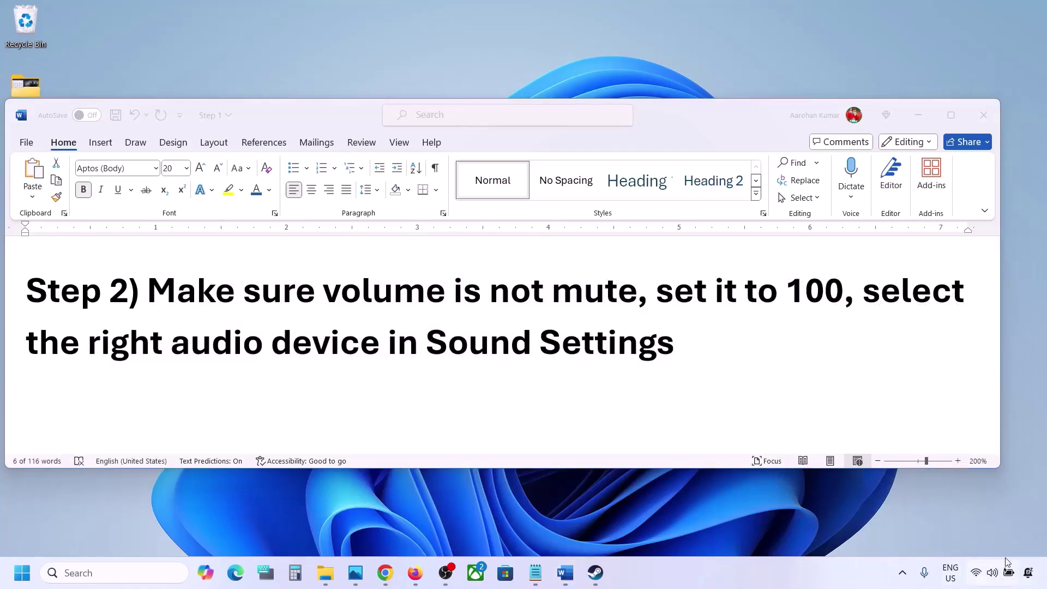
right_click(991, 577)
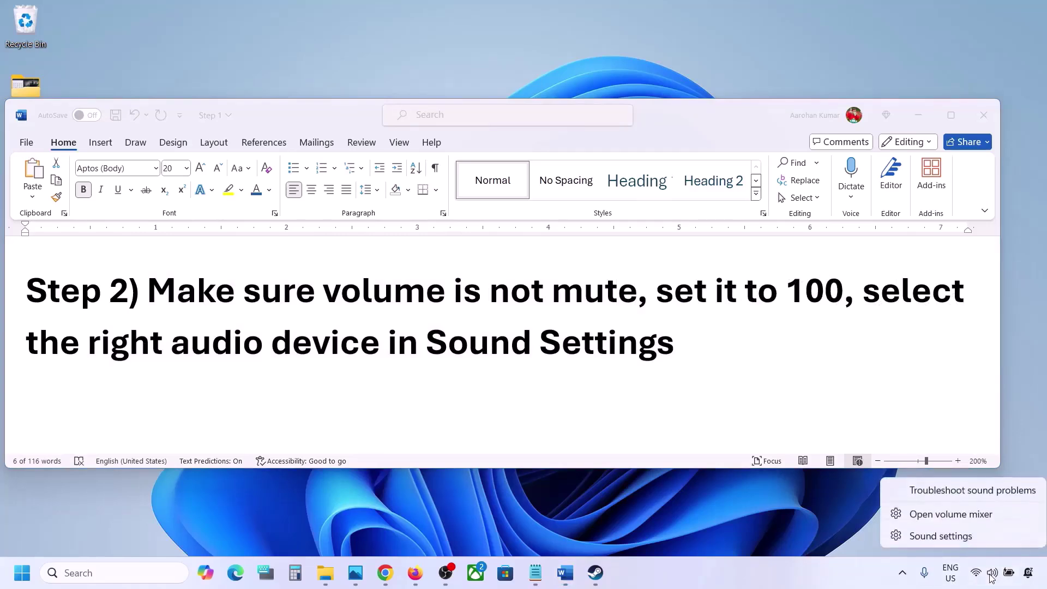
click(961, 537)
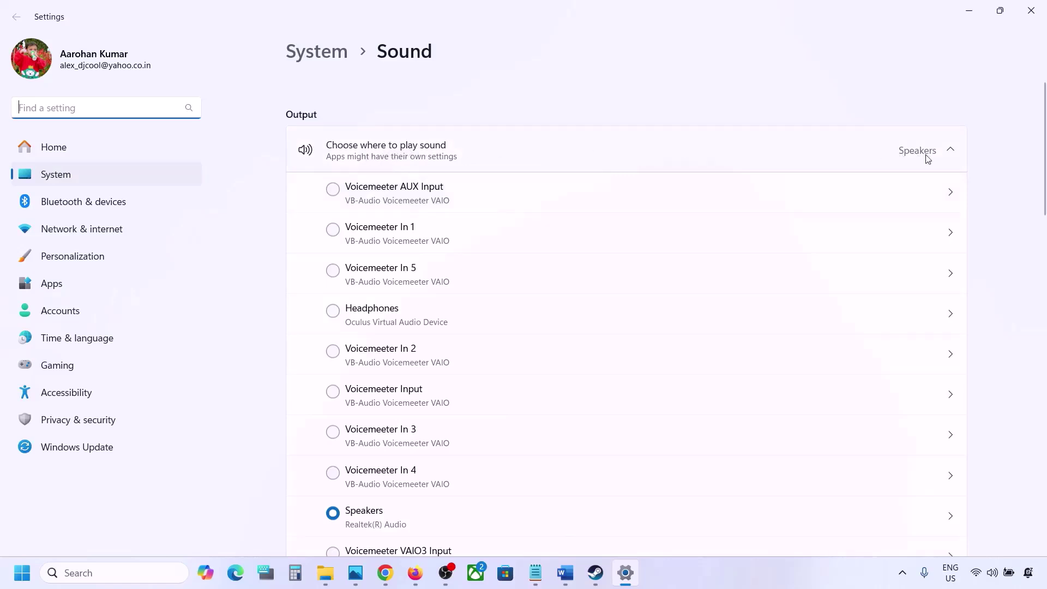
Step: Keep Speakers (Realtek(R) Audio) selected as the output device with volume at 100
scroll(469, 388, down, 2)
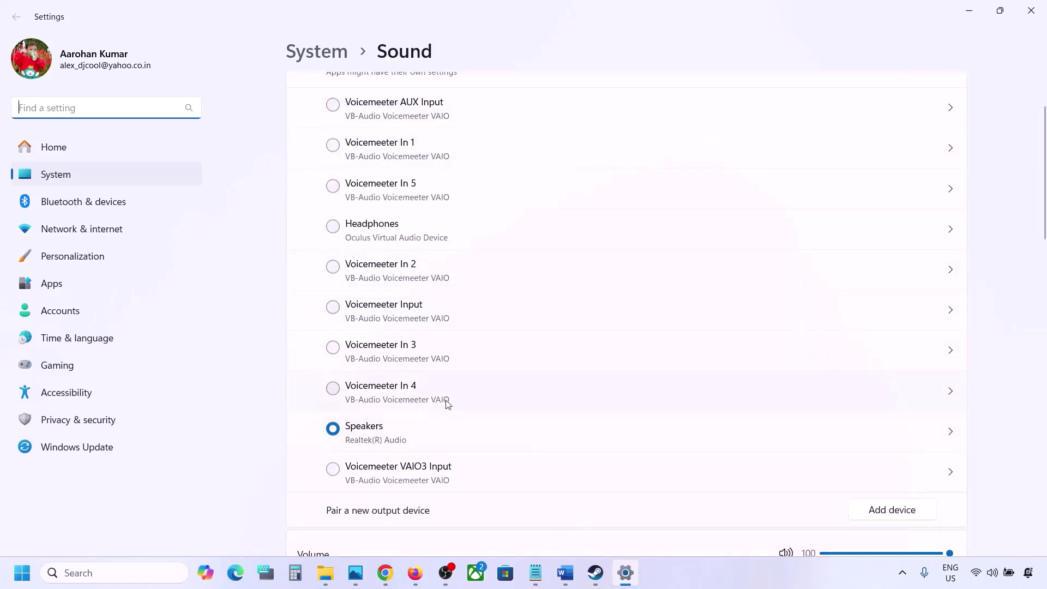
click(380, 435)
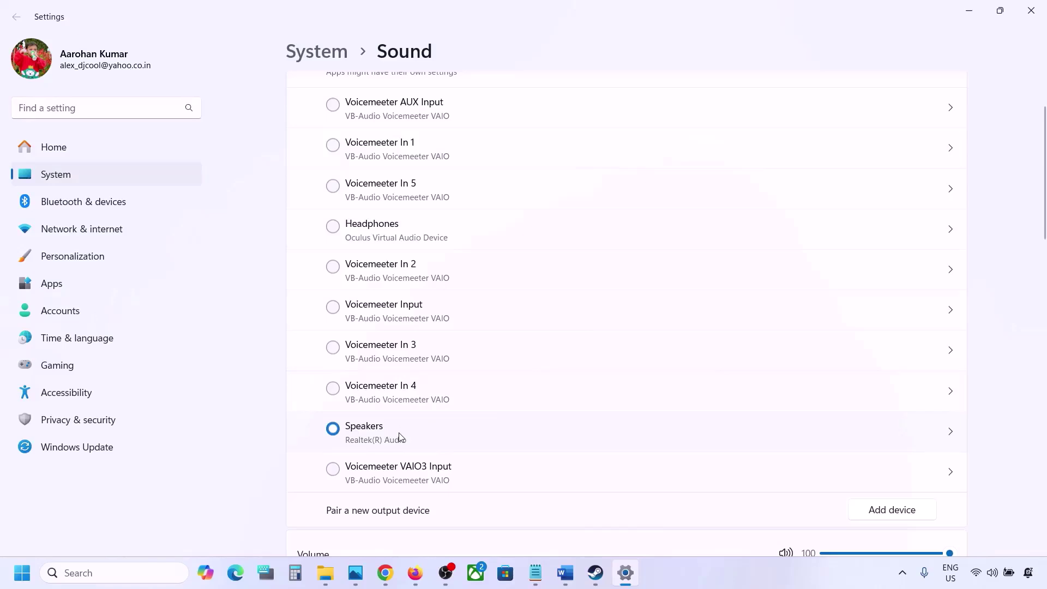
scroll(400, 435, down, 5)
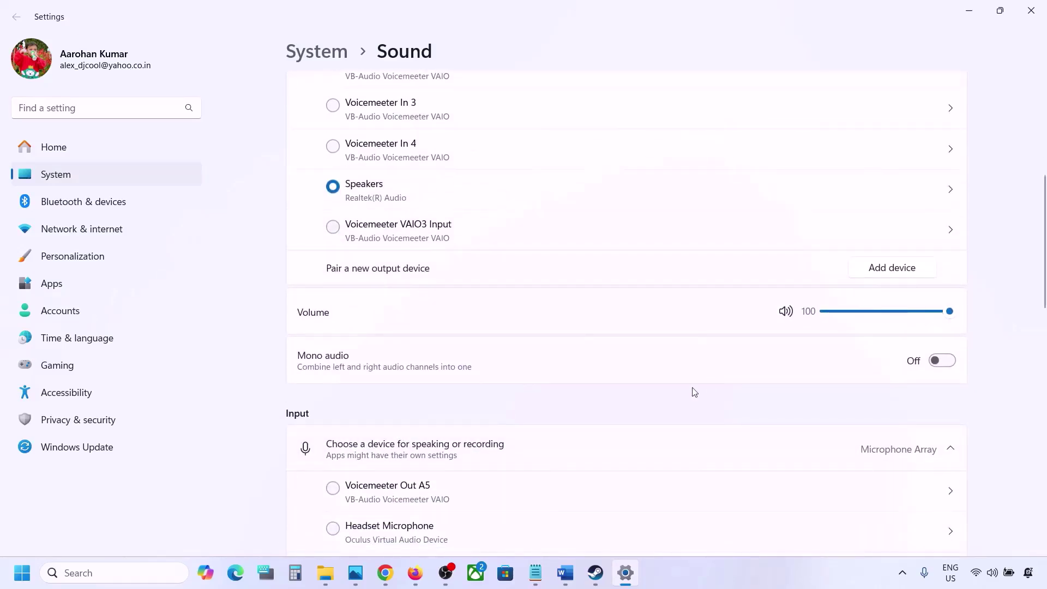
Step: Verify Microphone Array is the input device at volume 100, then close Settings
scroll(694, 390, down, 1)
scroll(694, 392, down, 5)
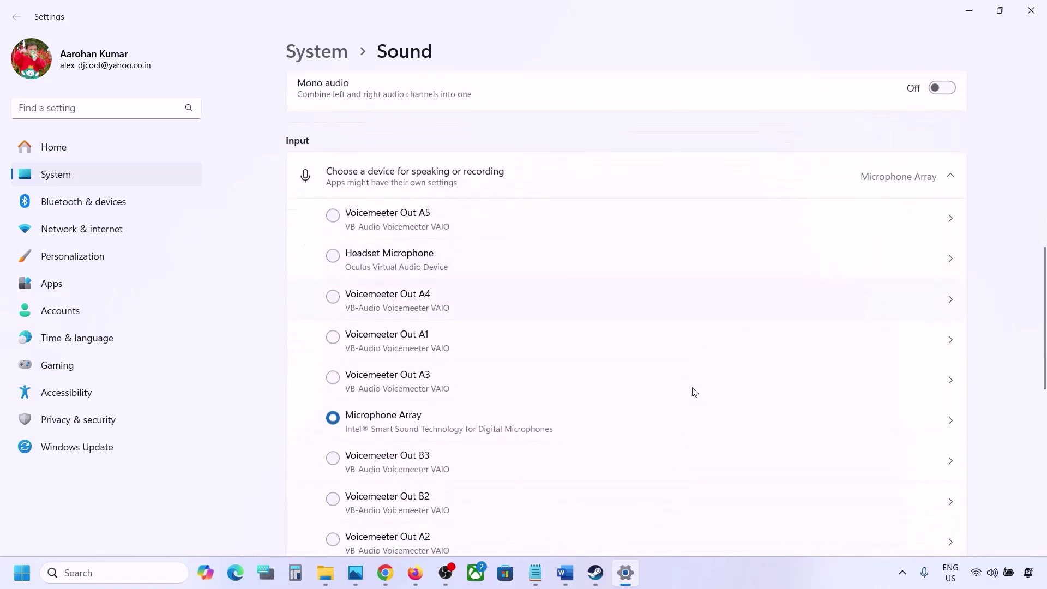
scroll(423, 454, down, 2)
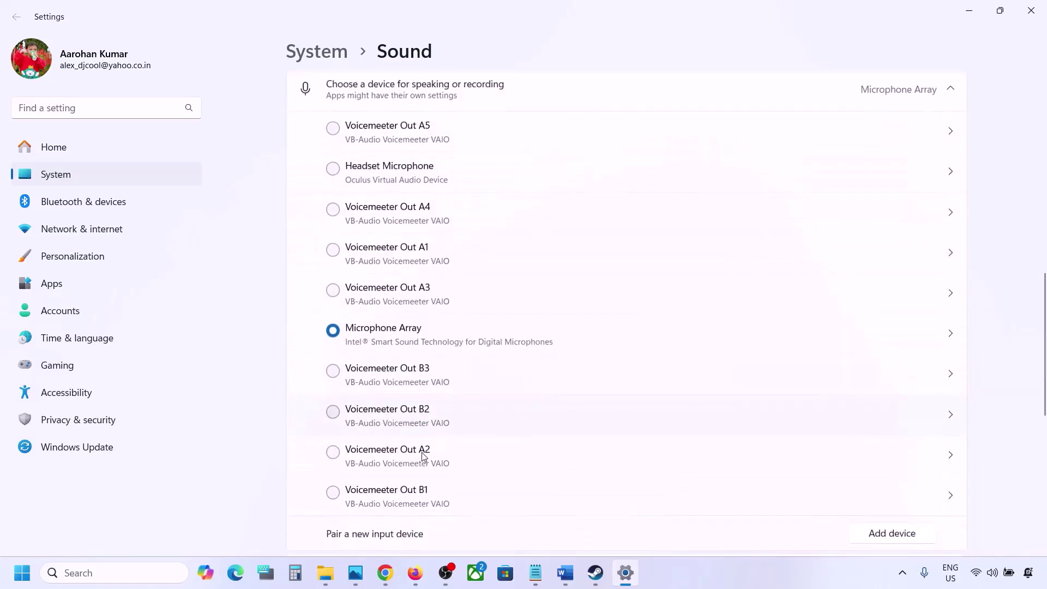
scroll(537, 396, down, 1)
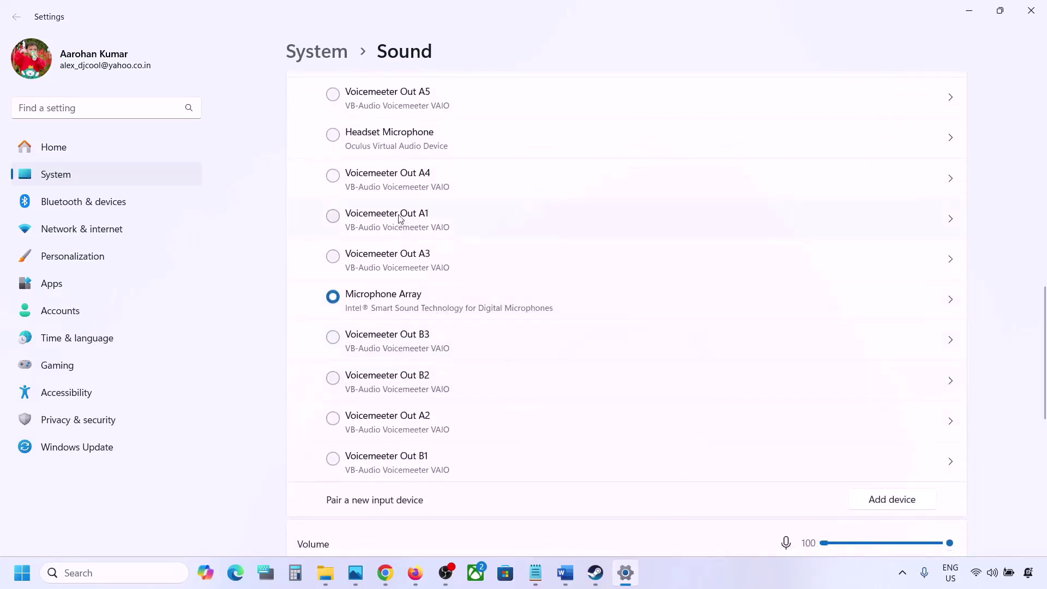
scroll(467, 313, down, 3)
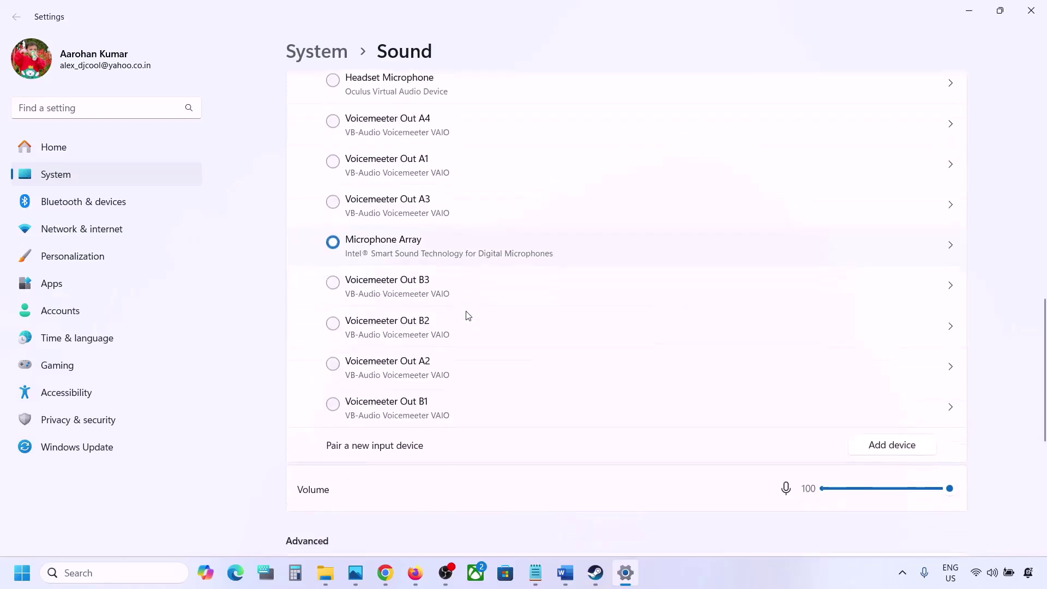
scroll(467, 314, down, 2)
scroll(463, 261, up, 4)
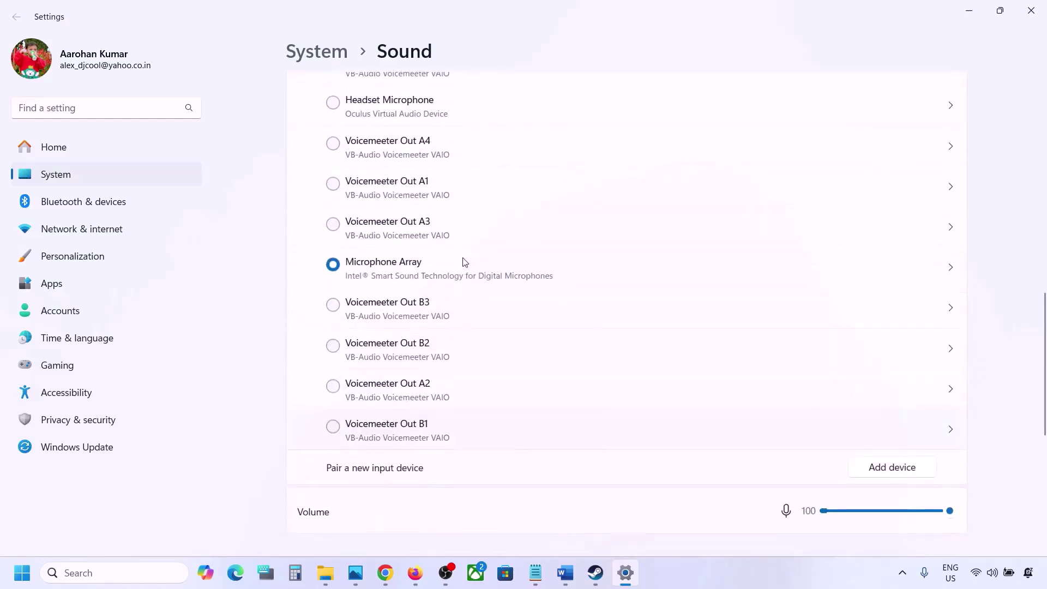
scroll(423, 374, down, 4)
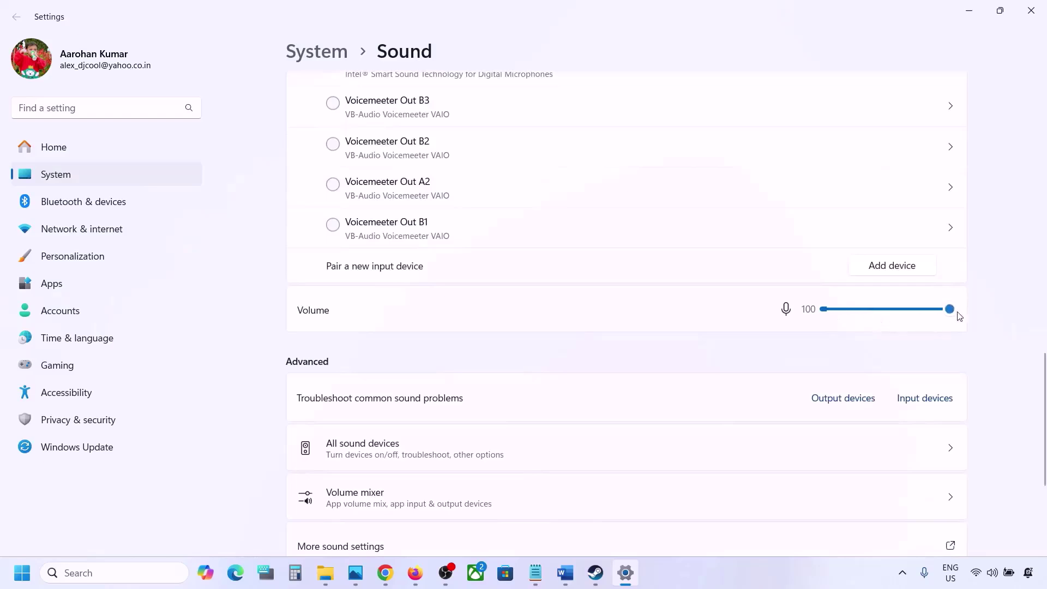
scroll(689, 371, down, 2)
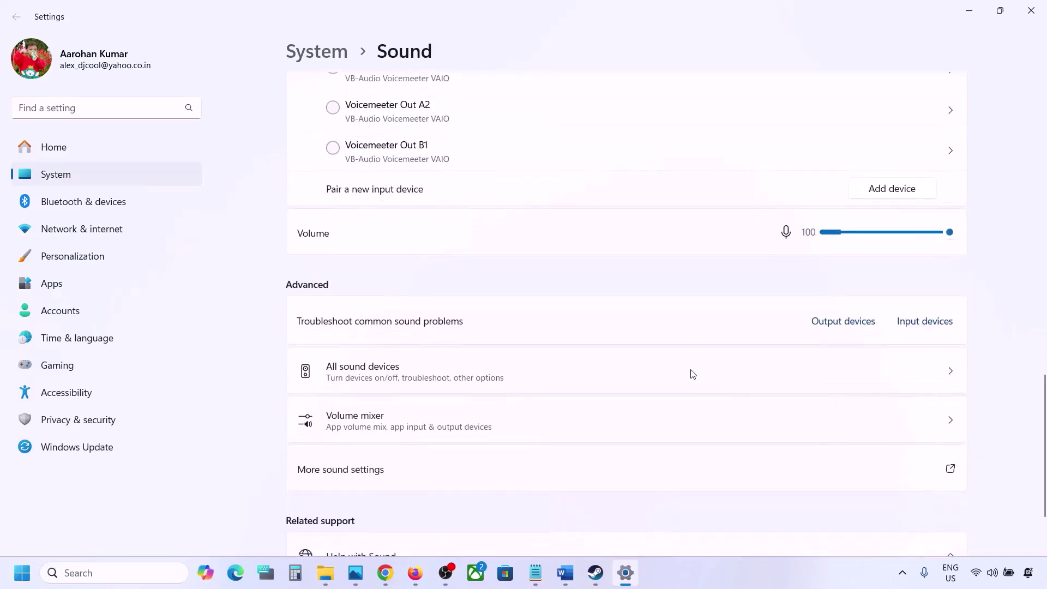
scroll(731, 322, down, 3)
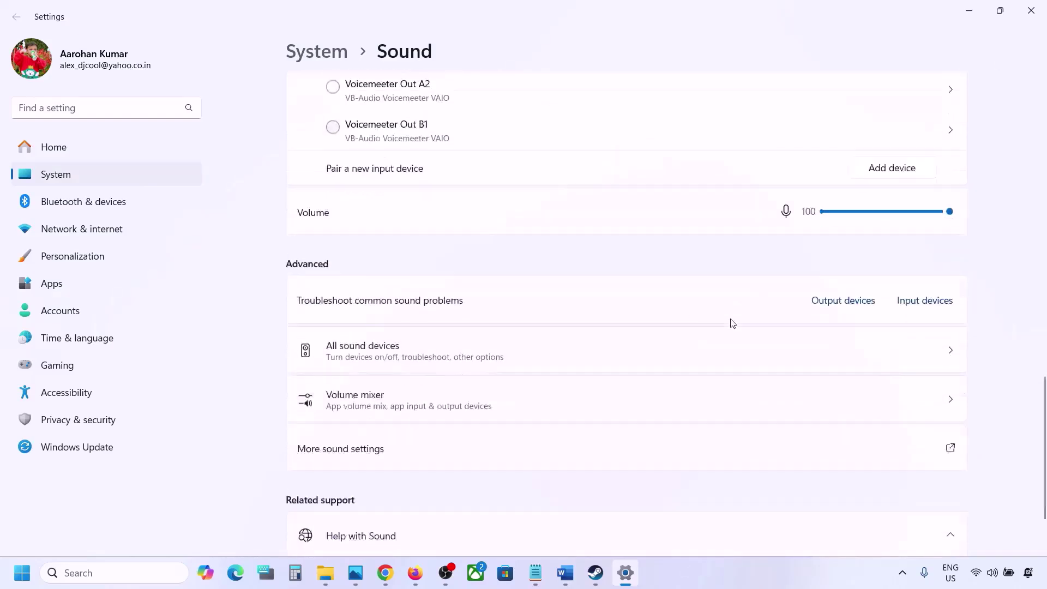
click(1031, 10)
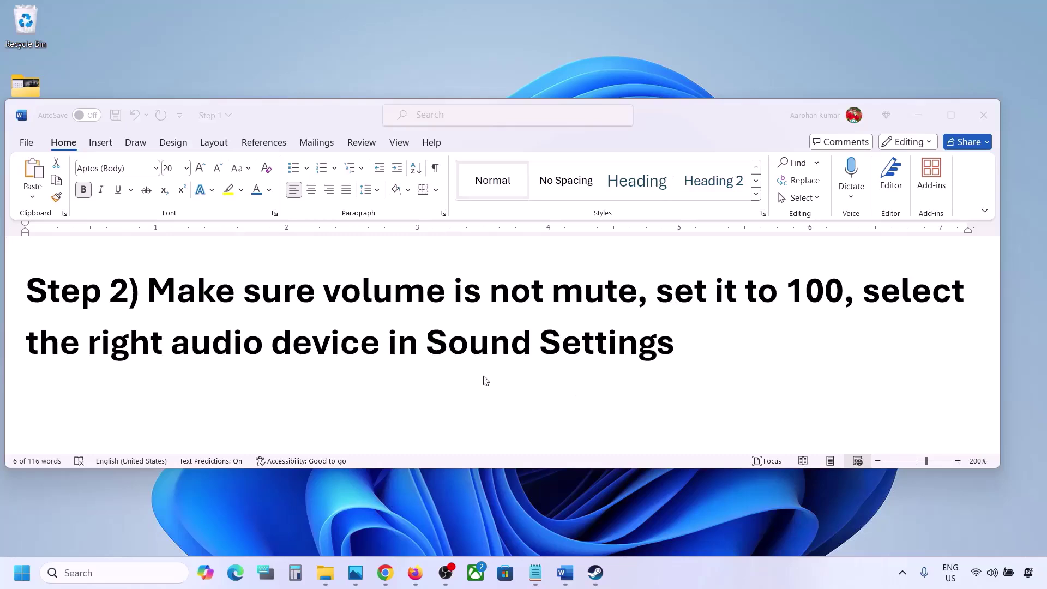
Step: Highlight 'Restart the game' and 'Restart PC' in Step 3, then move on to the Step 4 sample-rate note
scroll(485, 379, down, 3)
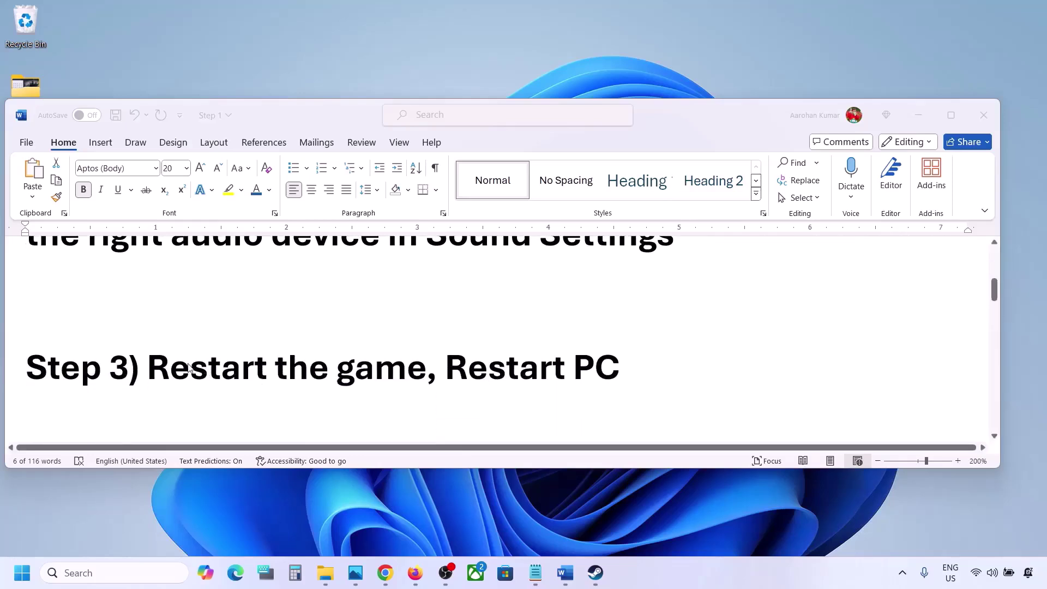
double_click(188, 367)
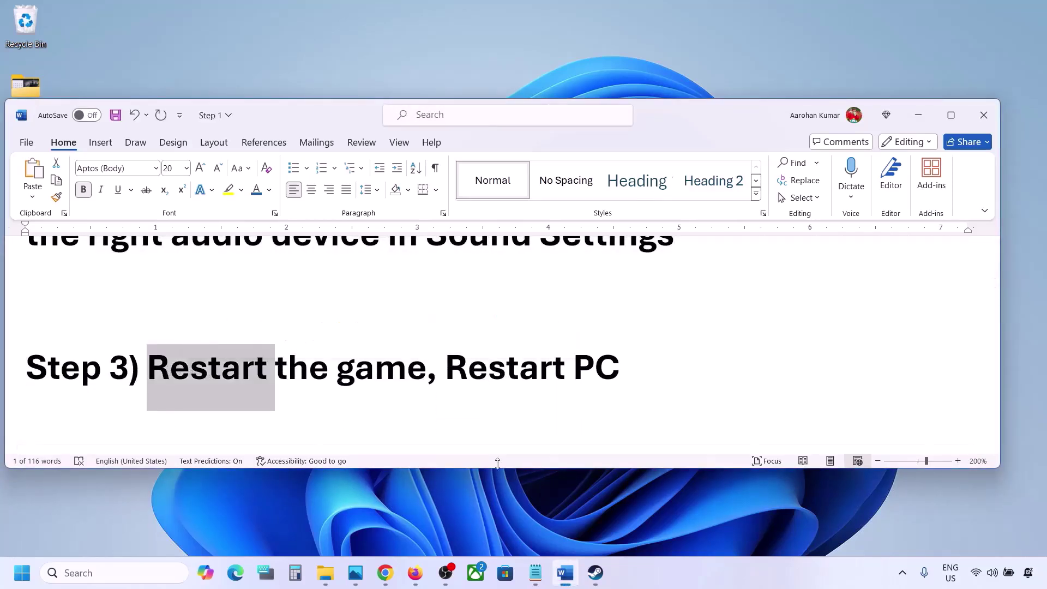
click(296, 365)
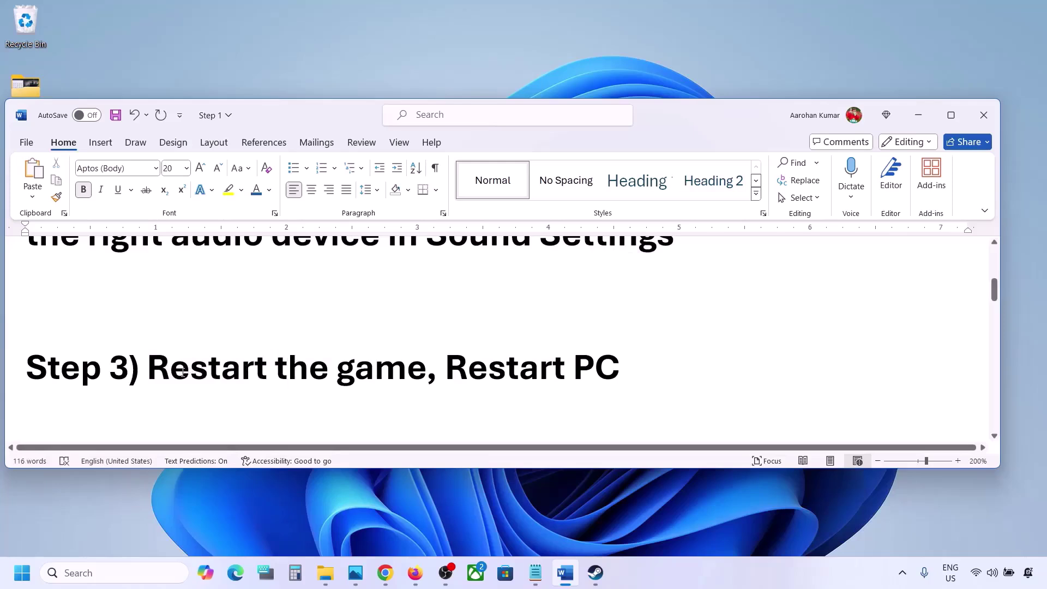
drag(183, 373, 347, 358)
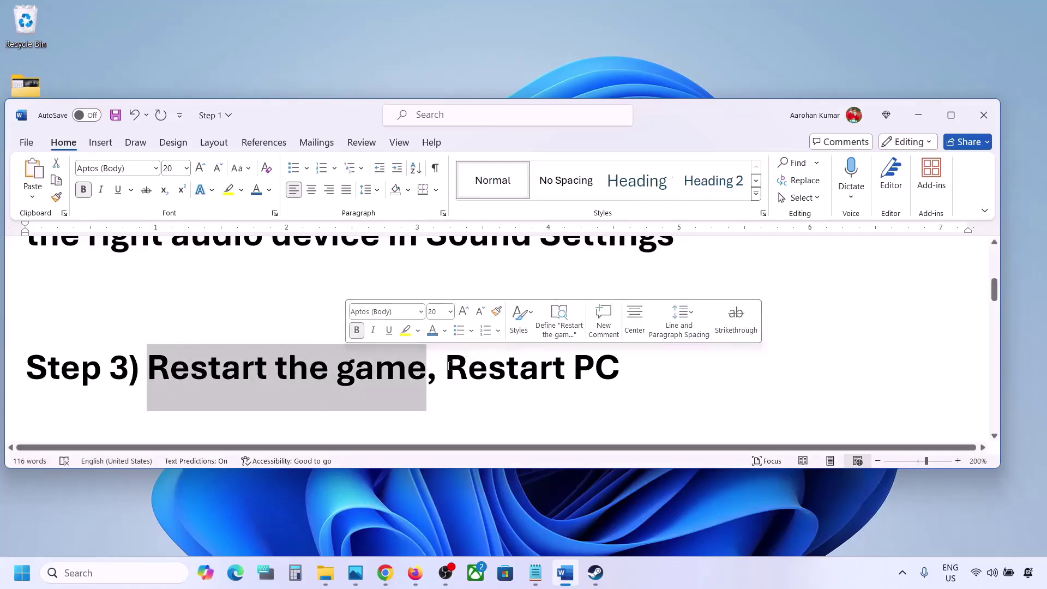
drag(445, 365, 615, 362)
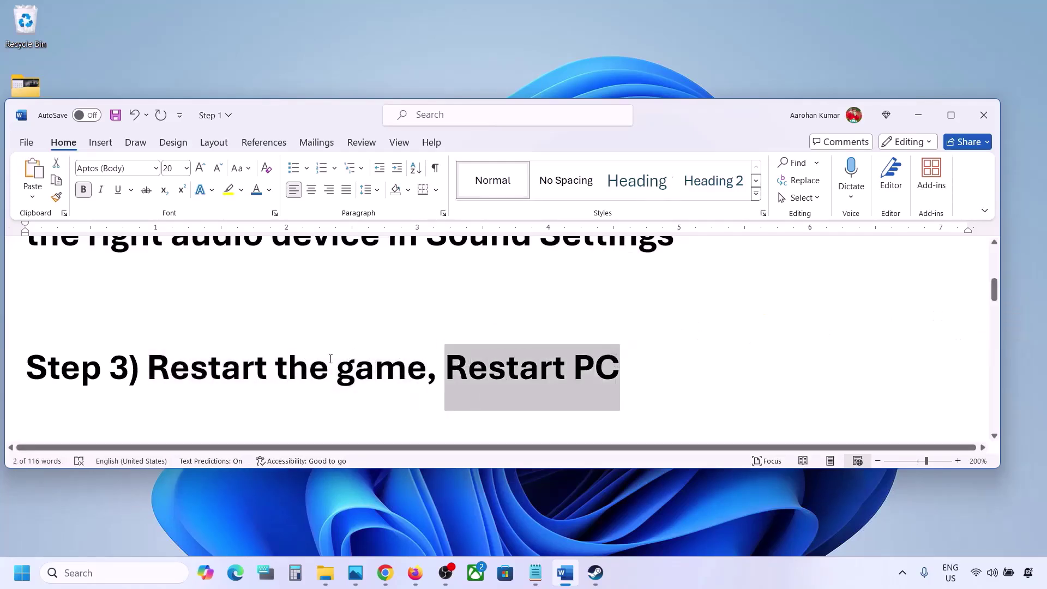
scroll(330, 359, down, 3)
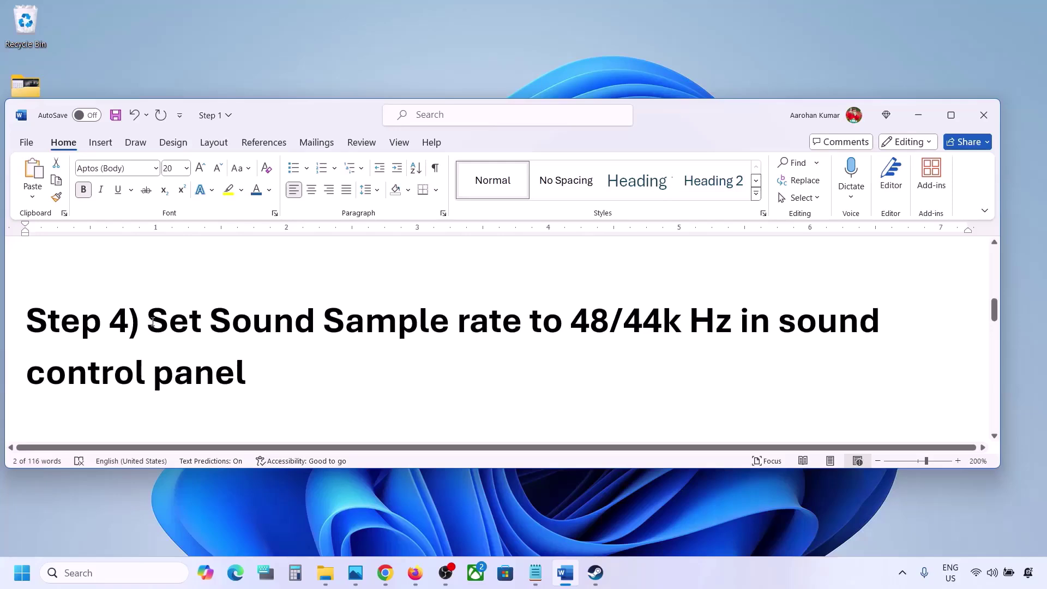